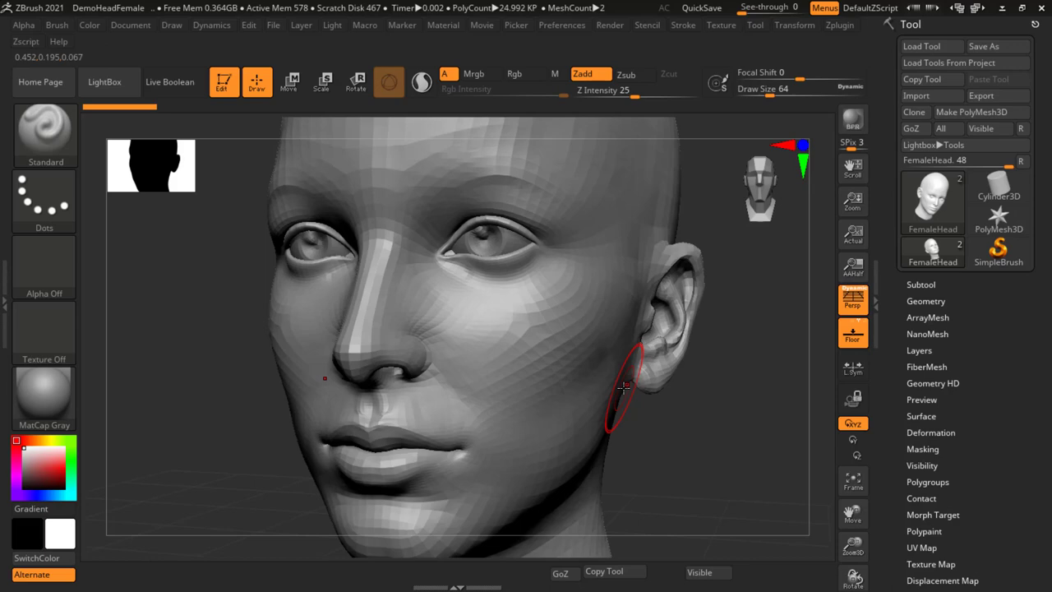
Step: Load Jewelry_SignetRing.ZPR from LightBox's Jewelry folder without saving the previous scene
{"action": "left_click", "coordinate": [104, 81]}
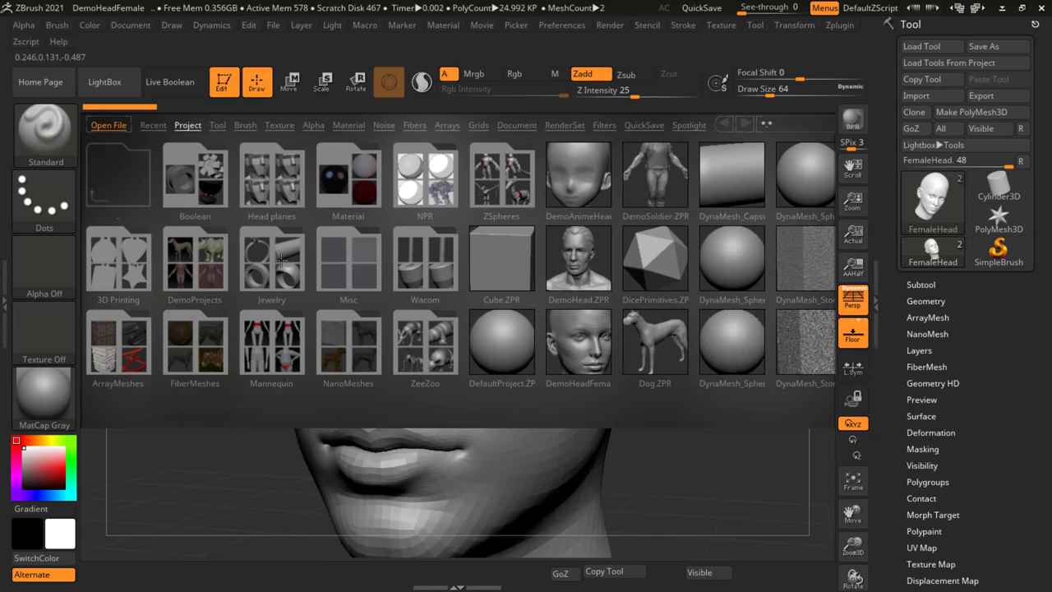
{"action": "left_click", "coordinate": [280, 259]}
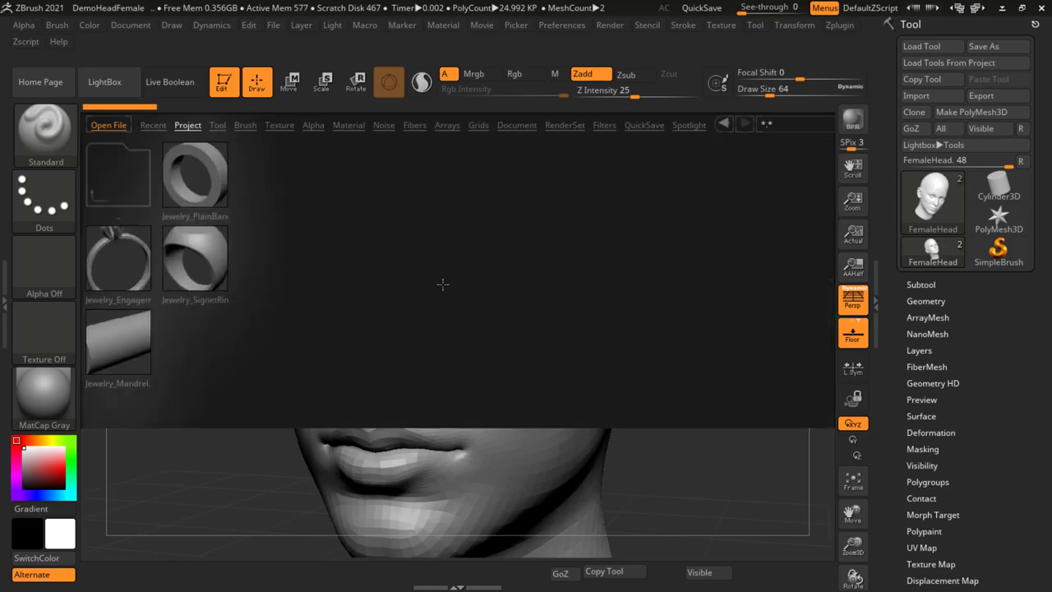
{"action": "double_click", "coordinate": [213, 258]}
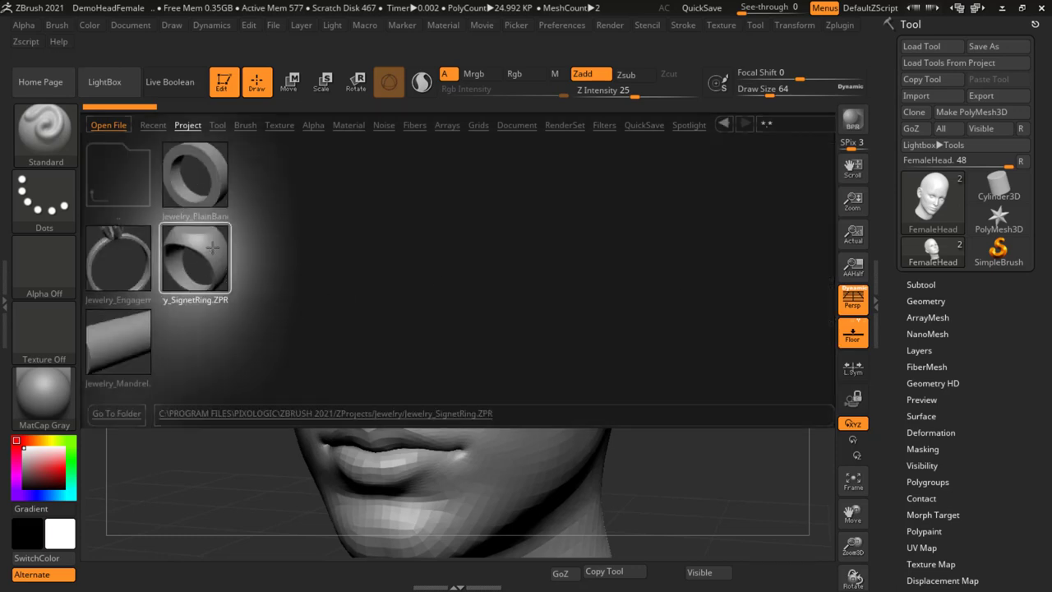
{"action": "left_click", "coordinate": [576, 339]}
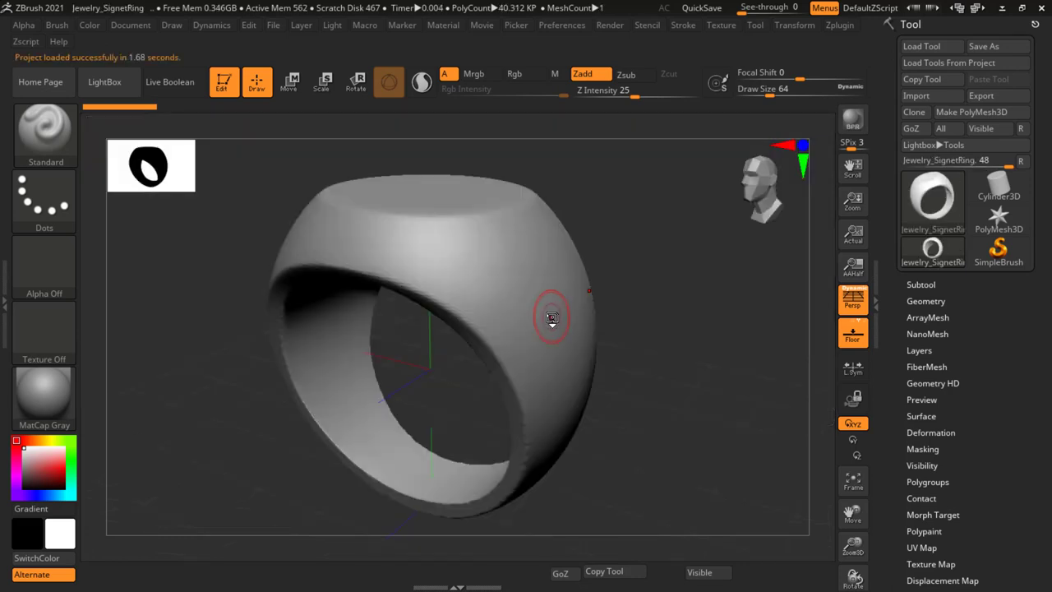
Step: Turn the ring toward its top face and select the ChiselRect brush
{"action": "left_click_drag", "start_coordinate": [616, 265], "coordinate": [689, 289]}
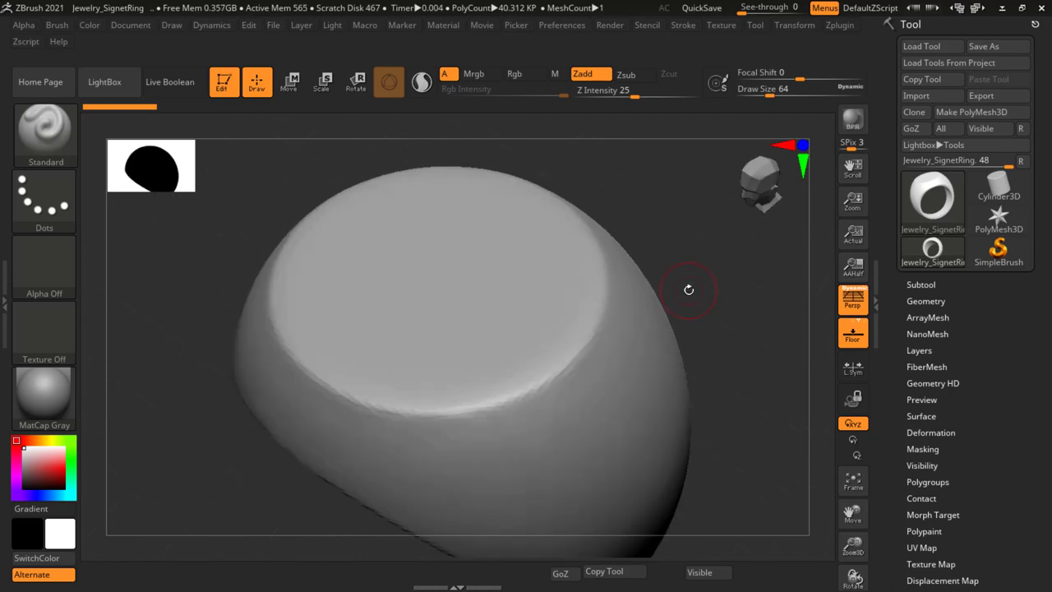
{"action": "key", "text": "b"}
{"action": "key", "text": "c"}
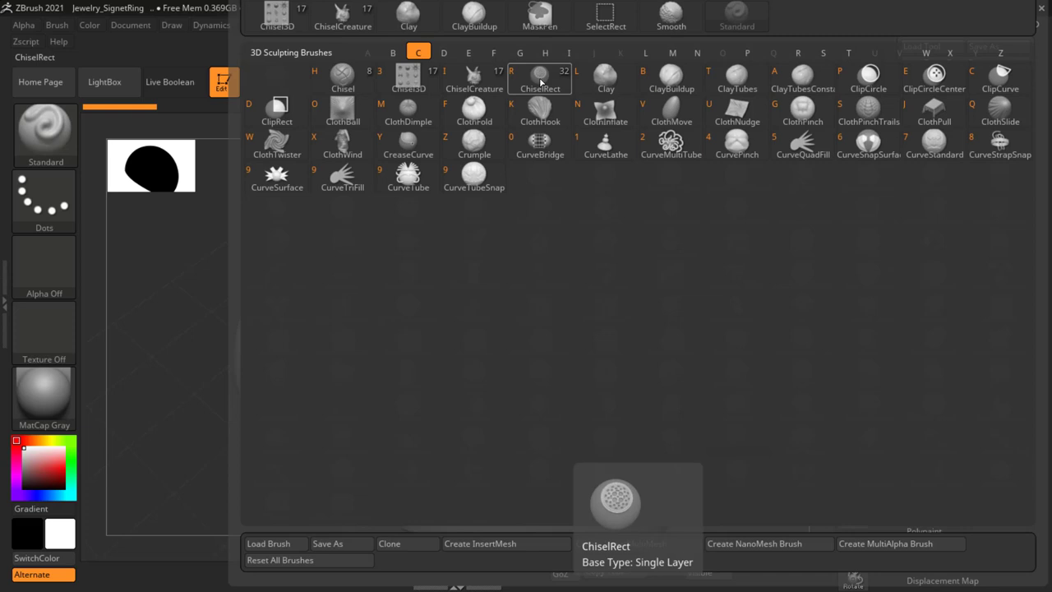
{"action": "left_click", "coordinate": [539, 82]}
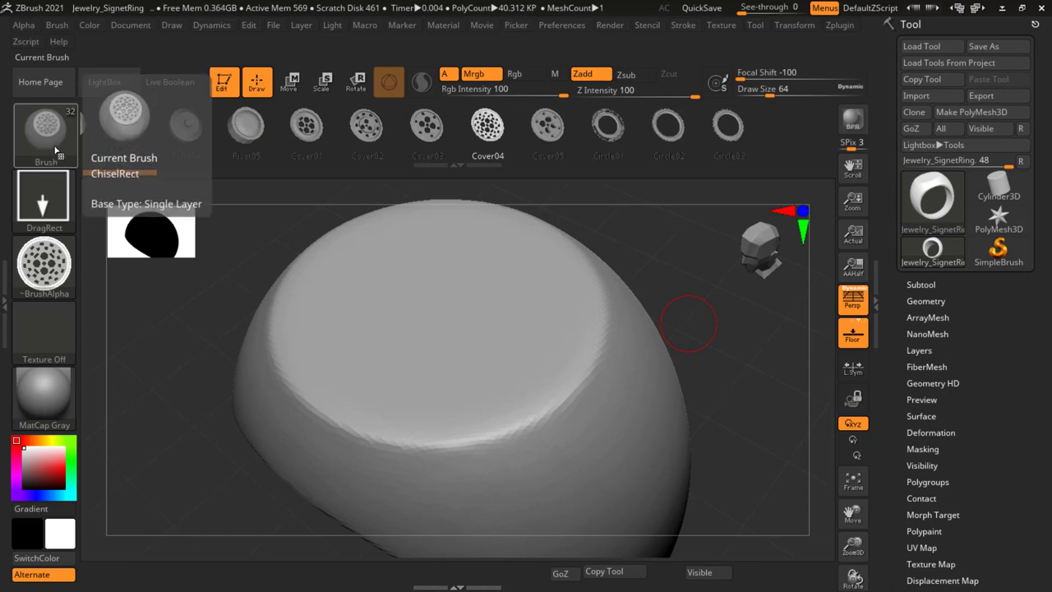
Step: Browse the gear alphas, trying Gear14 and the Circle02 ring alpha
{"action": "left_click_drag", "start_coordinate": [310, 161], "coordinate": [757, 186]}
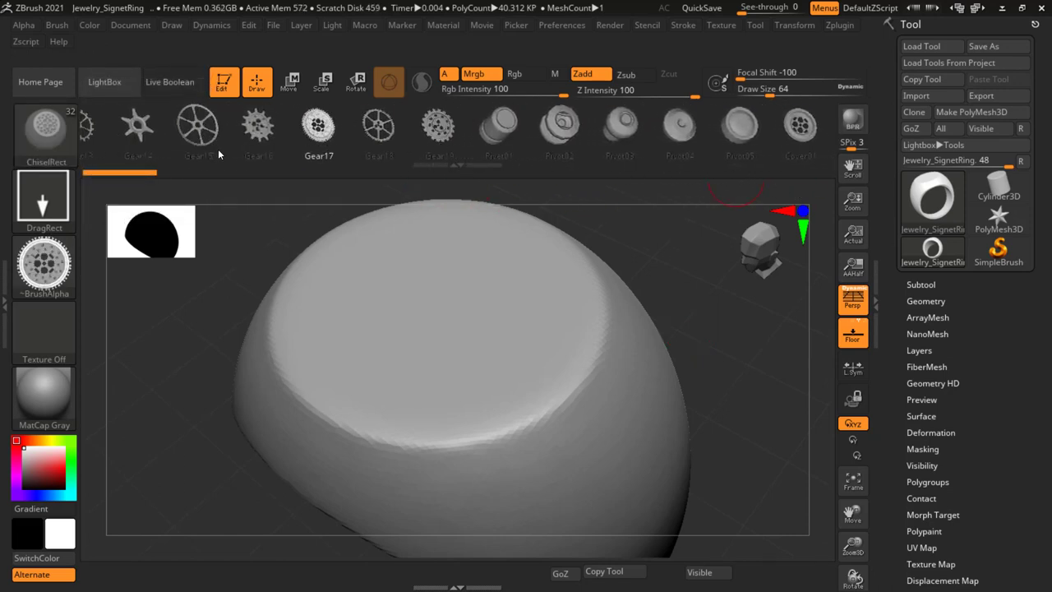
{"action": "mouse_move", "coordinate": [218, 149]}
{"action": "left_mouse_down"}
{"action": "mouse_move", "coordinate": [417, 161]}
{"action": "mouse_move", "coordinate": [306, 141]}
{"action": "left_mouse_up"}
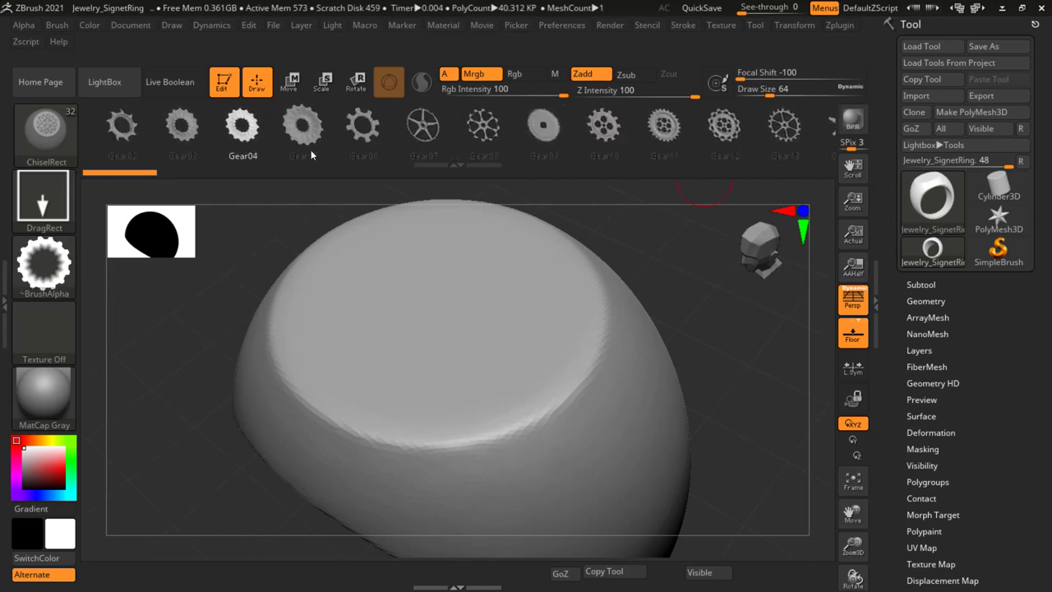
{"action": "mouse_move", "coordinate": [307, 153]}
{"action": "left_mouse_down"}
{"action": "mouse_move", "coordinate": [647, 157]}
{"action": "mouse_move", "coordinate": [162, 128]}
{"action": "left_mouse_up"}
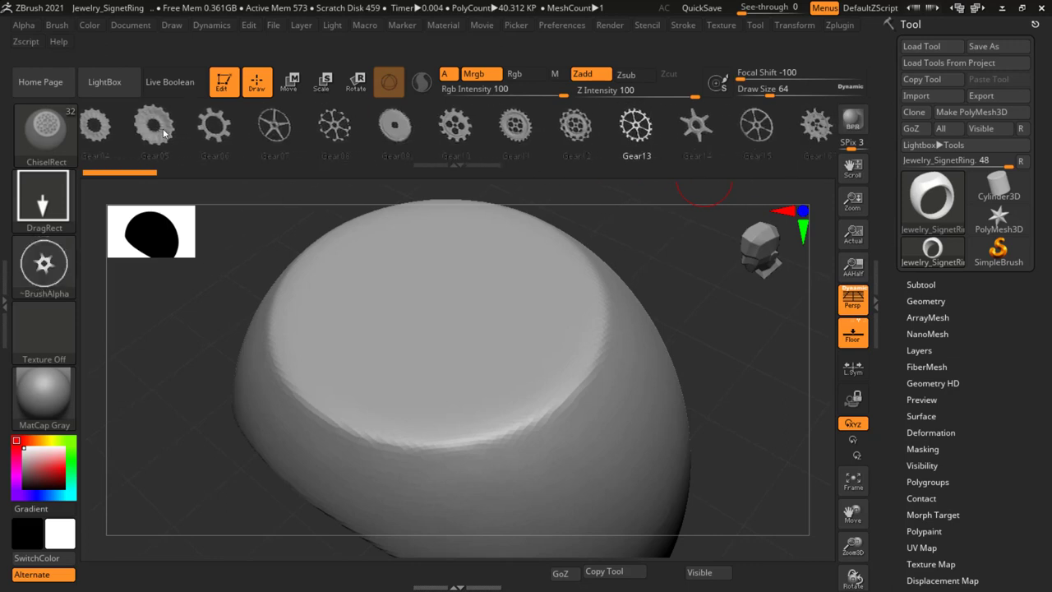
{"action": "left_click", "coordinate": [680, 161]}
{"action": "mouse_move", "coordinate": [678, 156]}
{"action": "left_mouse_down"}
{"action": "mouse_move", "coordinate": [374, 142]}
{"action": "mouse_move", "coordinate": [542, 113]}
{"action": "left_mouse_up"}
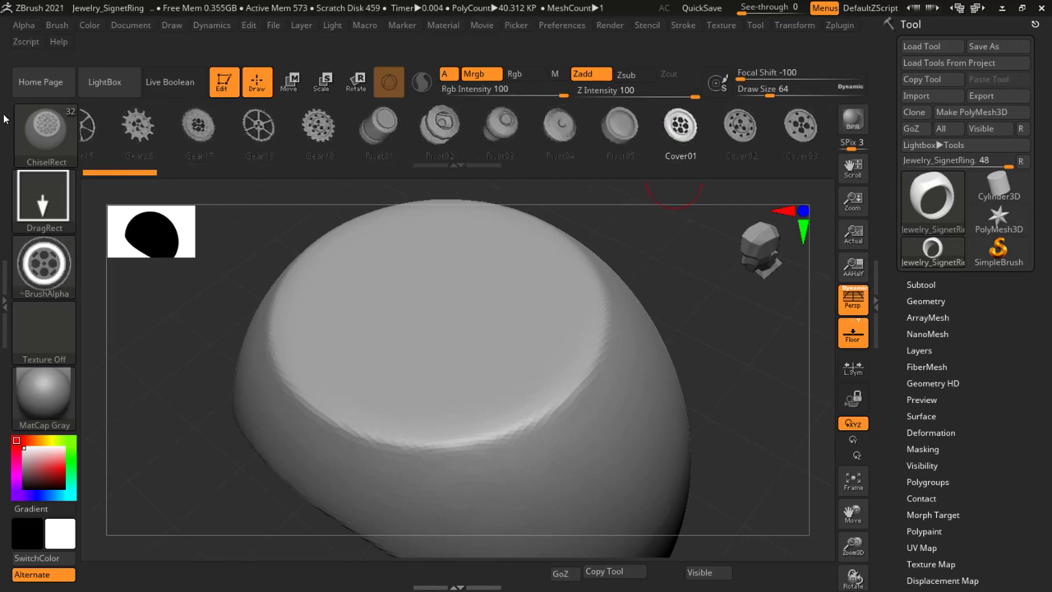
{"action": "left_click", "coordinate": [645, 125]}
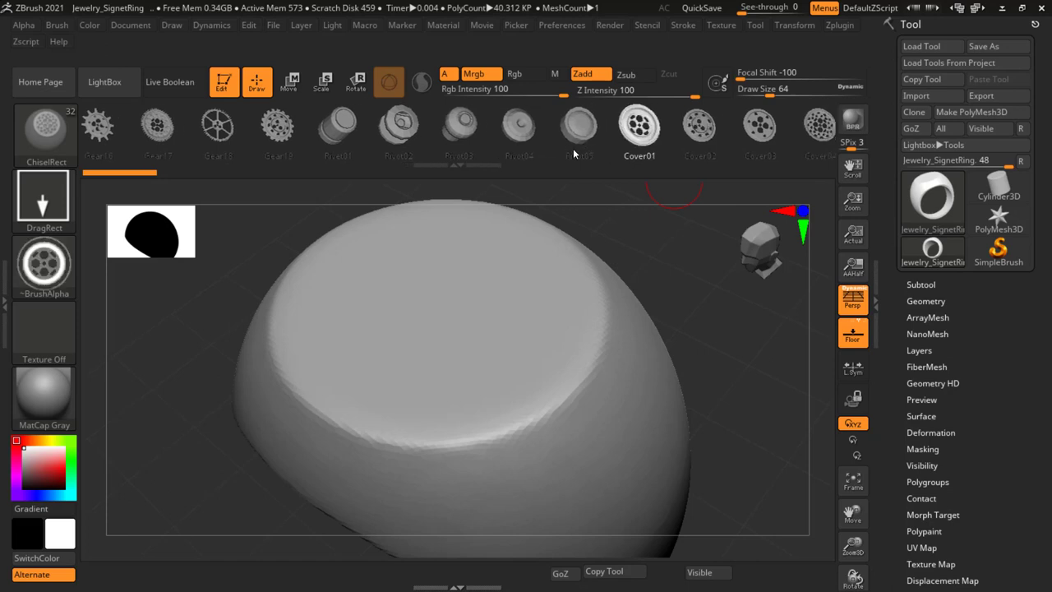
Step: Compare Rivet05 and Gear08, then settle on Gear14 as the brush alpha
{"action": "left_click_drag", "start_coordinate": [573, 148], "coordinate": [220, 120]}
{"action": "left_click_drag", "start_coordinate": [376, 125], "coordinate": [647, 139]}
{"action": "left_click", "coordinate": [636, 131]}
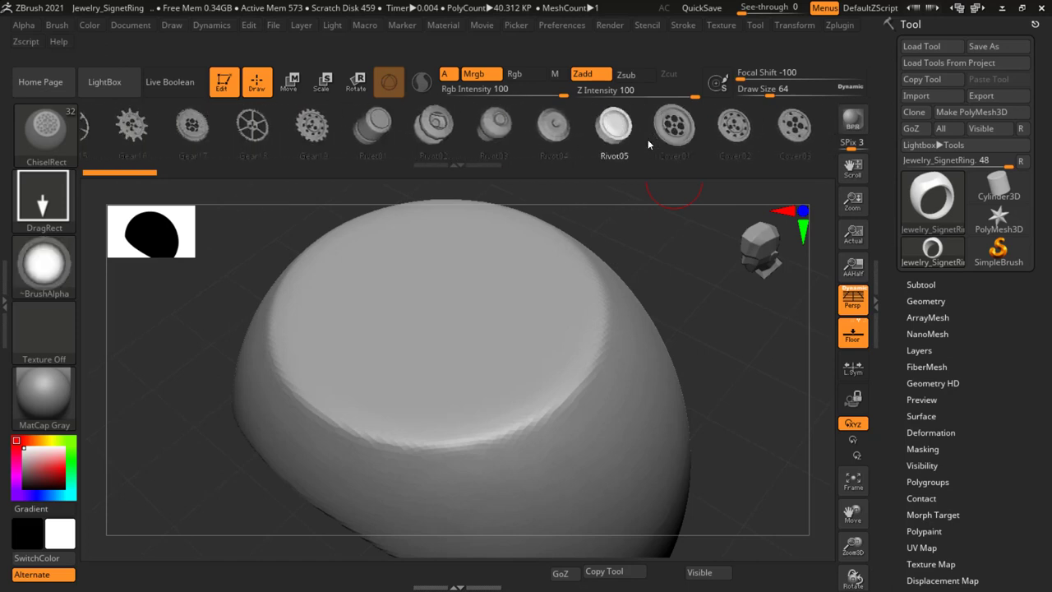
{"action": "mouse_move", "coordinate": [324, 149]}
{"action": "left_mouse_down"}
{"action": "mouse_move", "coordinate": [869, 171]}
{"action": "mouse_move", "coordinate": [490, 162]}
{"action": "left_mouse_up"}
{"action": "left_click_drag", "start_coordinate": [190, 132], "coordinate": [608, 148]}
{"action": "left_click", "coordinate": [298, 125]}
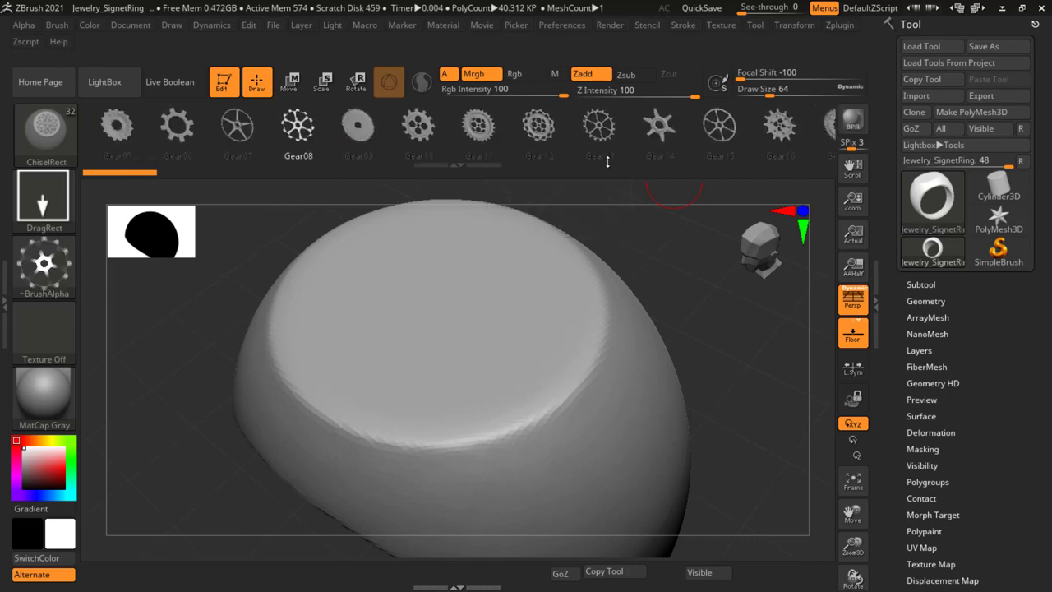
{"action": "left_click", "coordinate": [670, 129]}
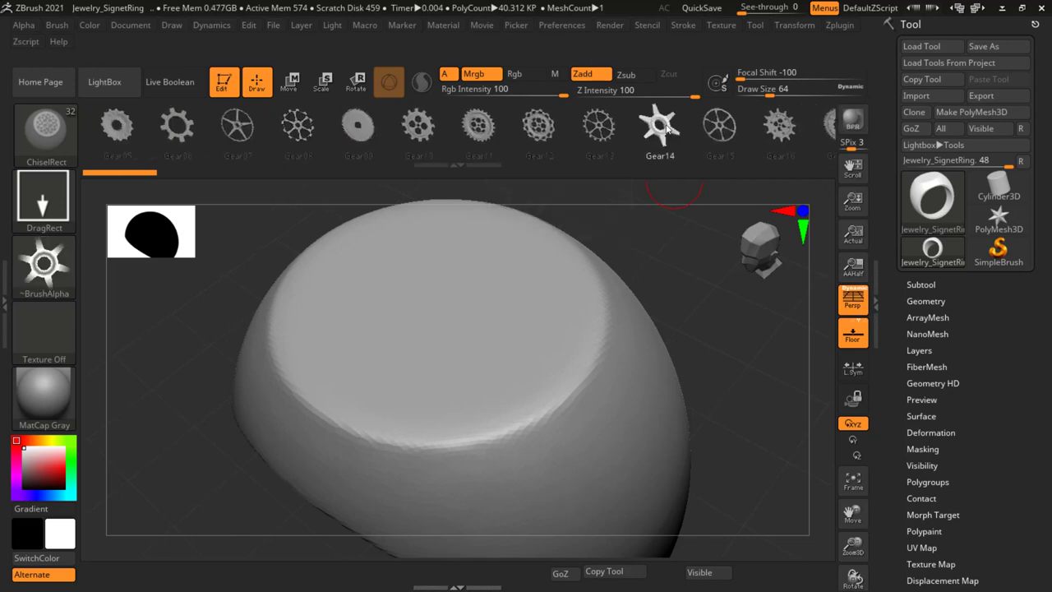
{"action": "left_click_drag", "start_coordinate": [676, 352], "coordinate": [681, 328], "text": "shift"}
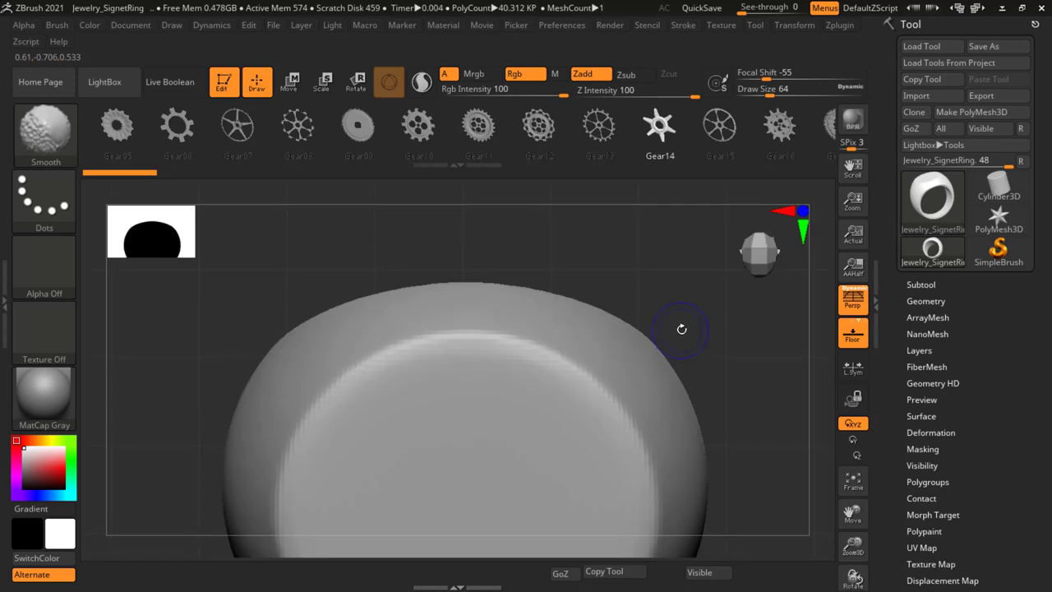
{"action": "left_click_drag", "start_coordinate": [715, 395], "coordinate": [653, 313]}
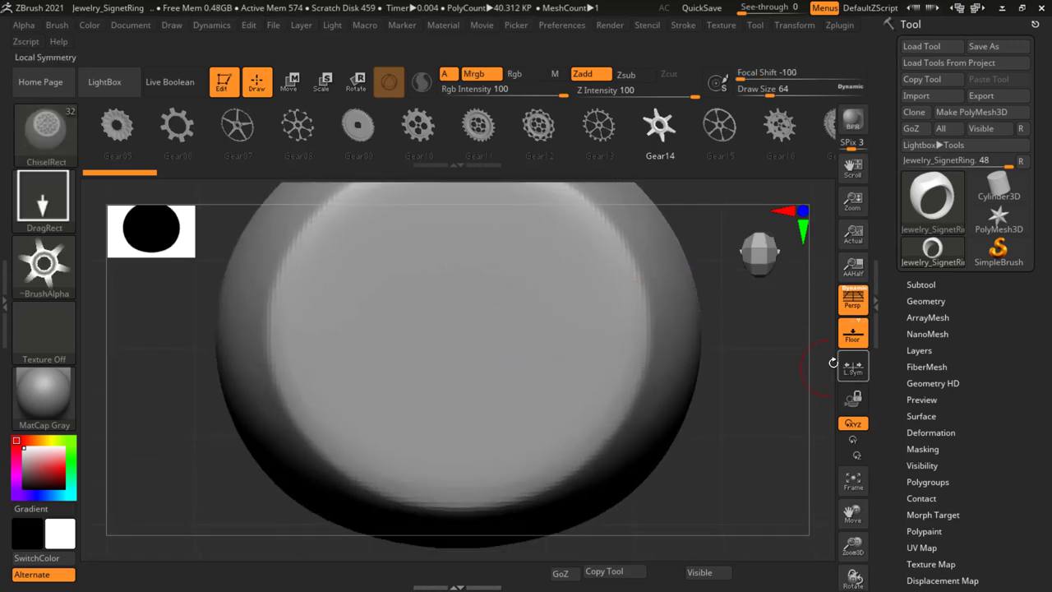
{"action": "mouse_move", "coordinate": [681, 364]}
{"action": "left_mouse_down", "text": "ctrl"}
{"action": "mouse_move", "coordinate": [708, 342]}
{"action": "mouse_move", "coordinate": [701, 332]}
{"action": "left_mouse_up", "text": "ctrl"}
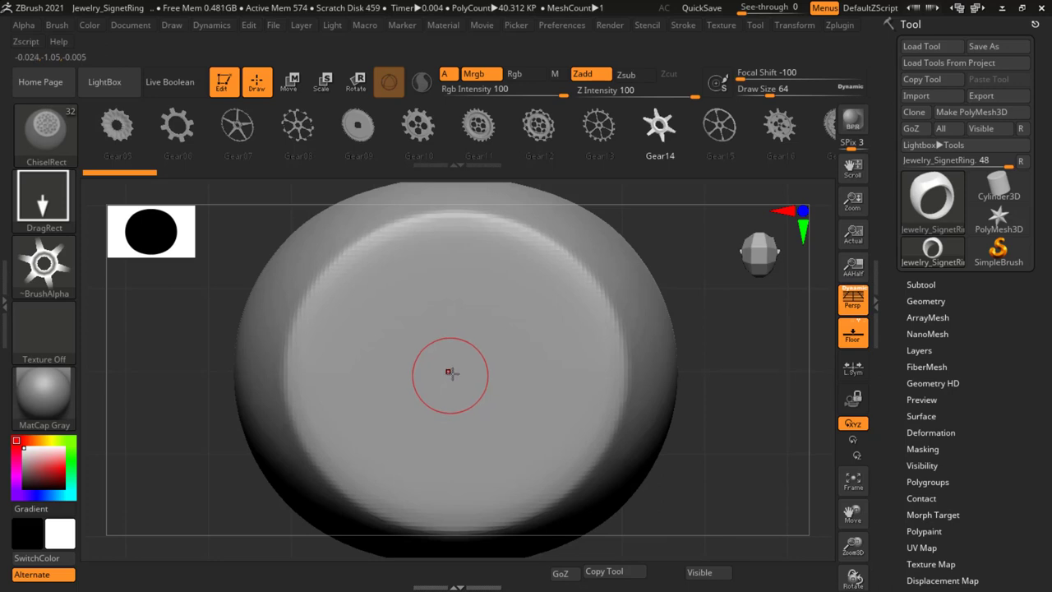
{"action": "left_click_drag", "start_coordinate": [455, 373], "coordinate": [582, 530]}
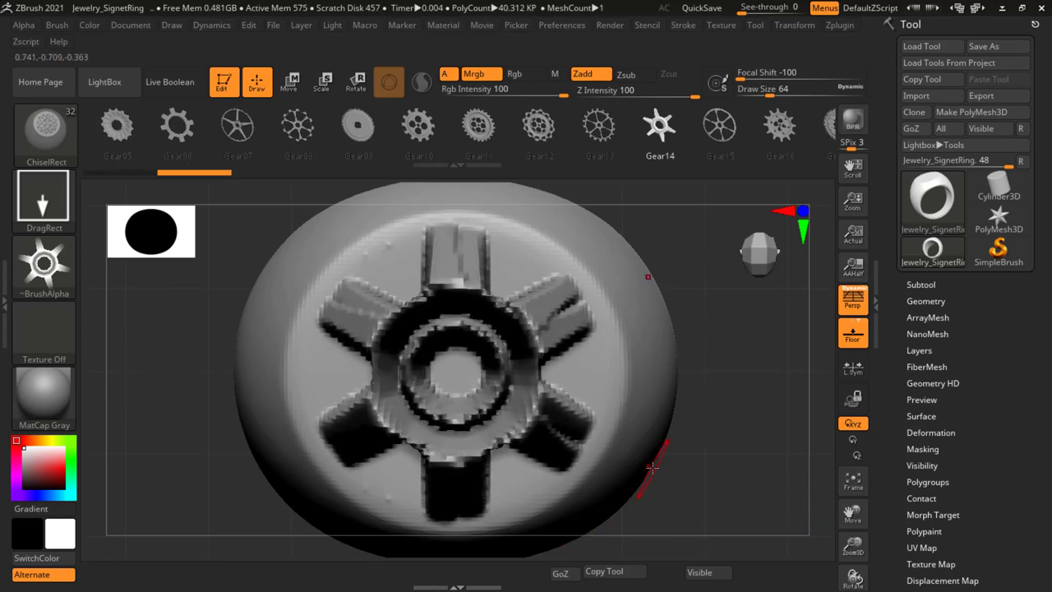
{"action": "mouse_move", "coordinate": [651, 466]}
{"action": "left_mouse_down", "text": "shift"}
{"action": "mouse_move", "coordinate": [664, 336]}
{"action": "mouse_move", "coordinate": [723, 380]}
{"action": "left_mouse_up", "text": "shift"}
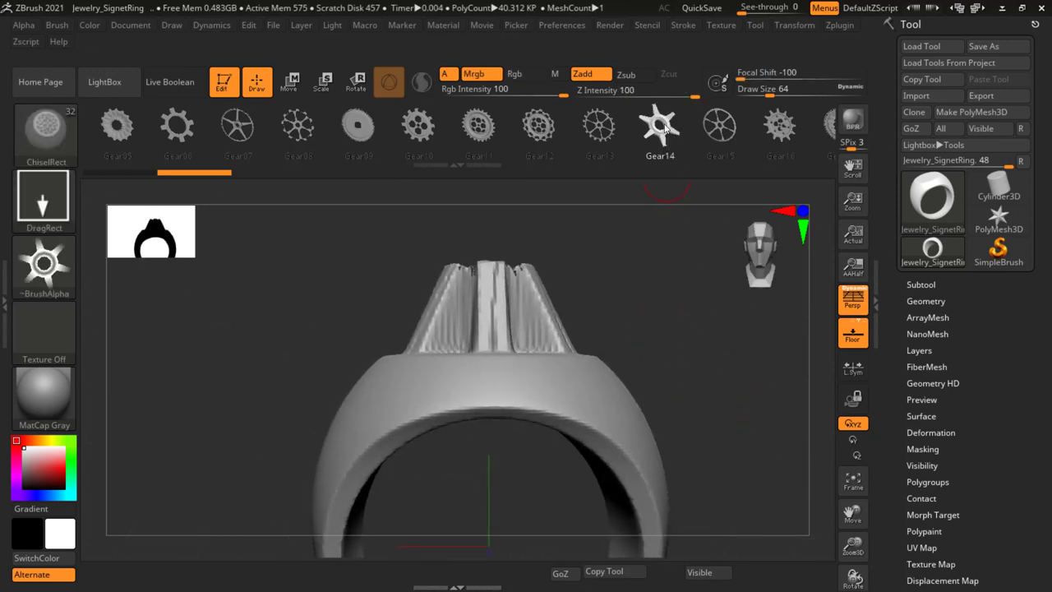
{"action": "left_click_drag", "start_coordinate": [639, 326], "coordinate": [659, 389]}
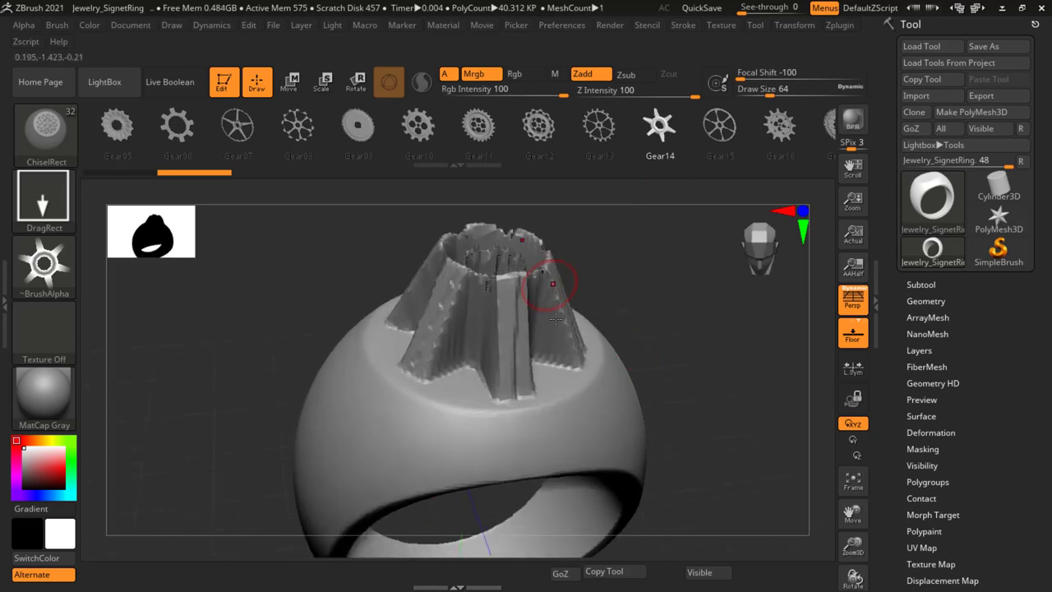
Step: Undo the Gear14 stamp and drop Z Intensity from 100 to a low value
{"action": "key", "text": "ctrl+z"}
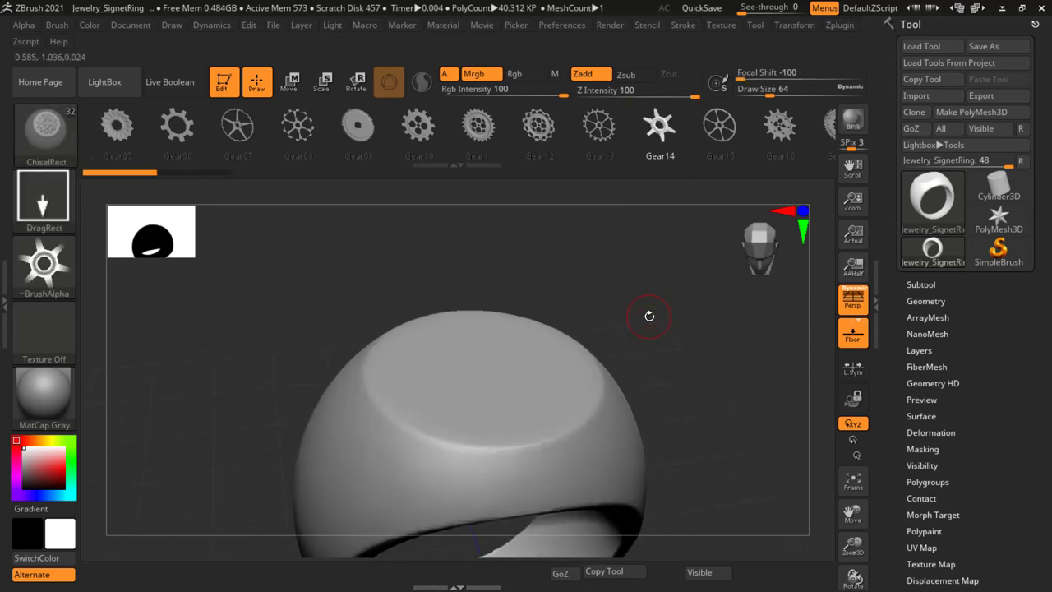
{"action": "key", "text": "u"}
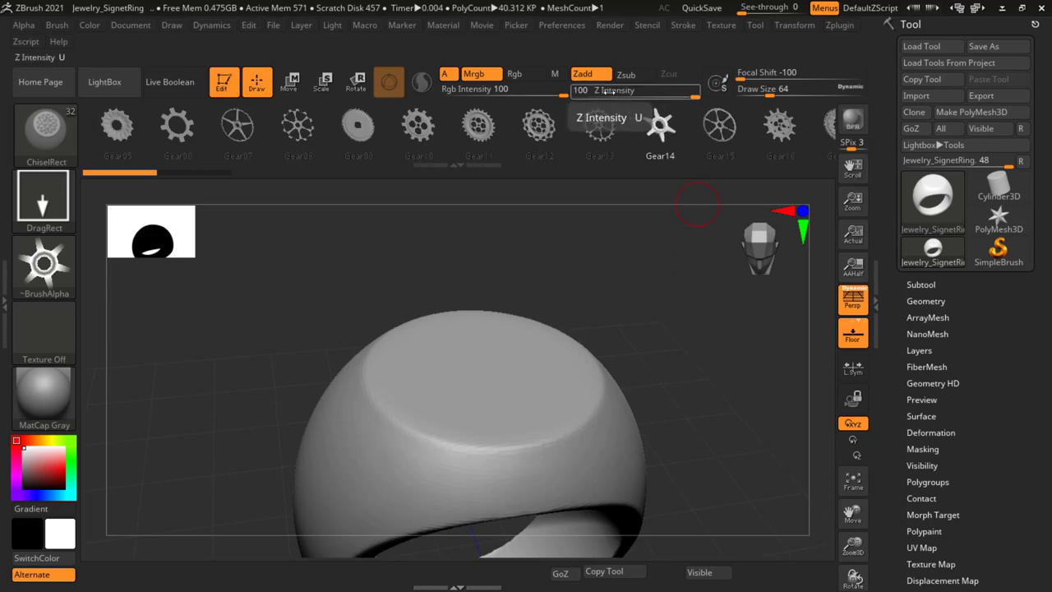
{"action": "left_click_drag", "start_coordinate": [694, 97], "coordinate": [661, 97]}
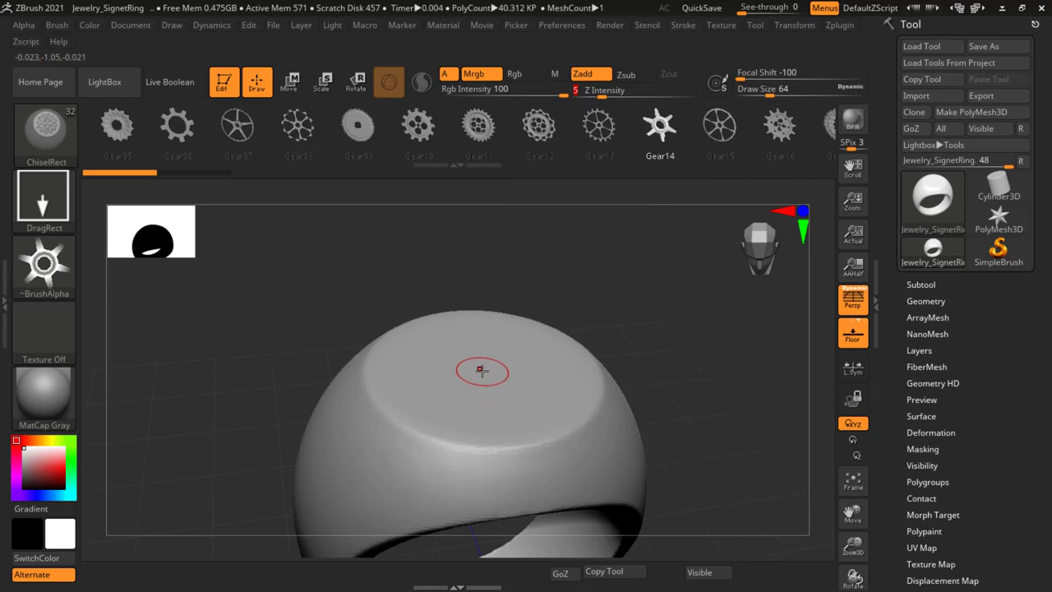
{"action": "mouse_move", "coordinate": [554, 442]}
{"action": "right_mouse_down"}
{"action": "mouse_move", "coordinate": [603, 319]}
{"action": "mouse_move", "coordinate": [669, 430]}
{"action": "mouse_move", "coordinate": [622, 383]}
{"action": "mouse_move", "coordinate": [667, 399]}
{"action": "mouse_move", "coordinate": [658, 427]}
{"action": "mouse_move", "coordinate": [668, 450]}
{"action": "mouse_move", "coordinate": [666, 439]}
{"action": "right_mouse_up"}
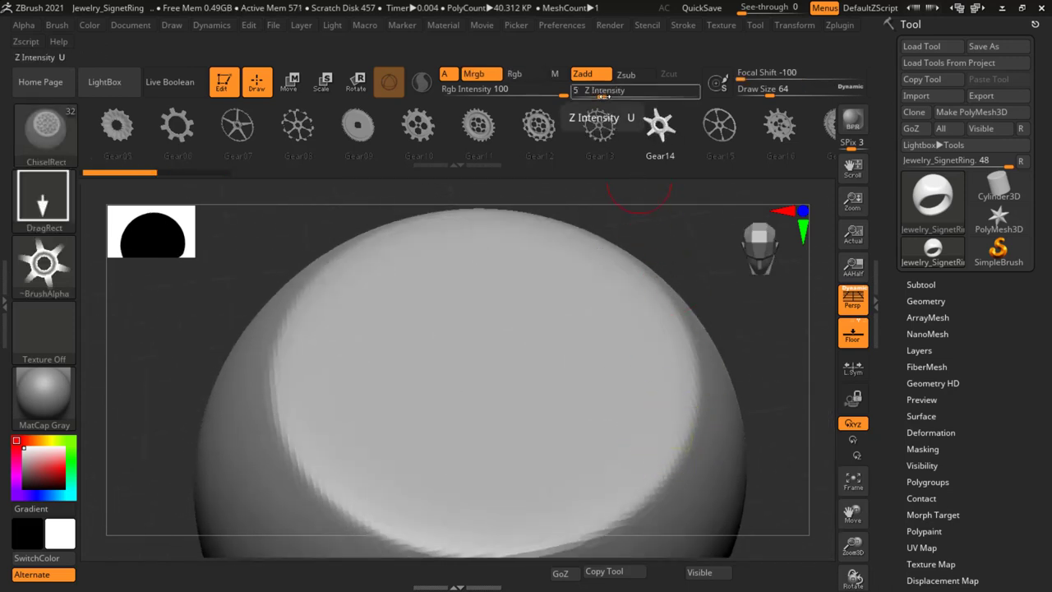
{"action": "left_click_drag", "start_coordinate": [612, 97], "coordinate": [618, 96]}
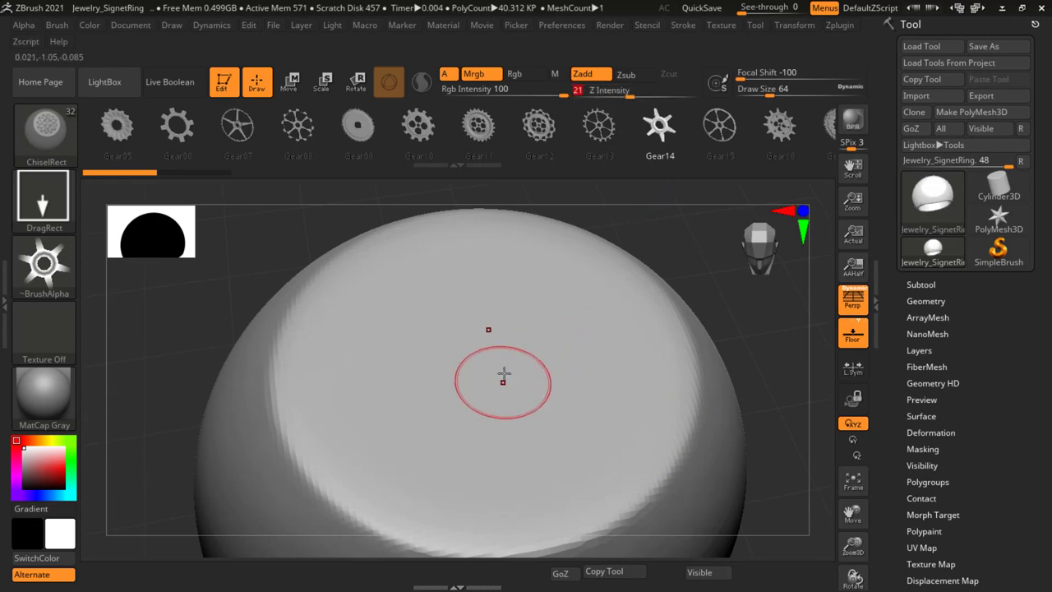
Step: Stamp a shallow gear on the ring top, inspect it, then undo it
{"action": "mouse_move", "coordinate": [501, 356]}
{"action": "left_mouse_down"}
{"action": "mouse_move", "coordinate": [686, 500]}
{"action": "mouse_move", "coordinate": [698, 409]}
{"action": "left_mouse_up"}
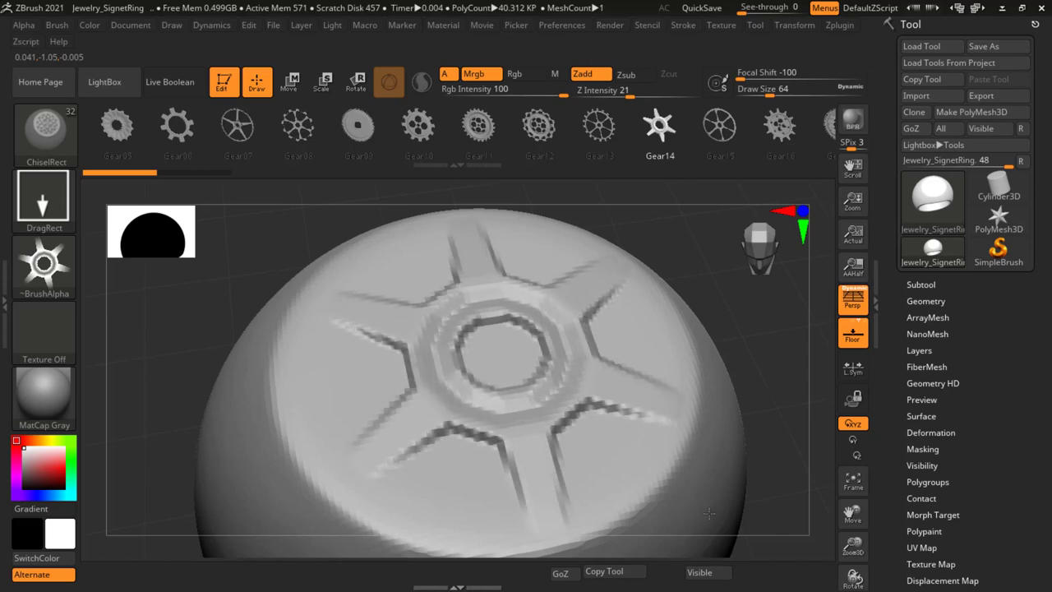
{"action": "left_click_drag", "start_coordinate": [686, 369], "coordinate": [750, 464]}
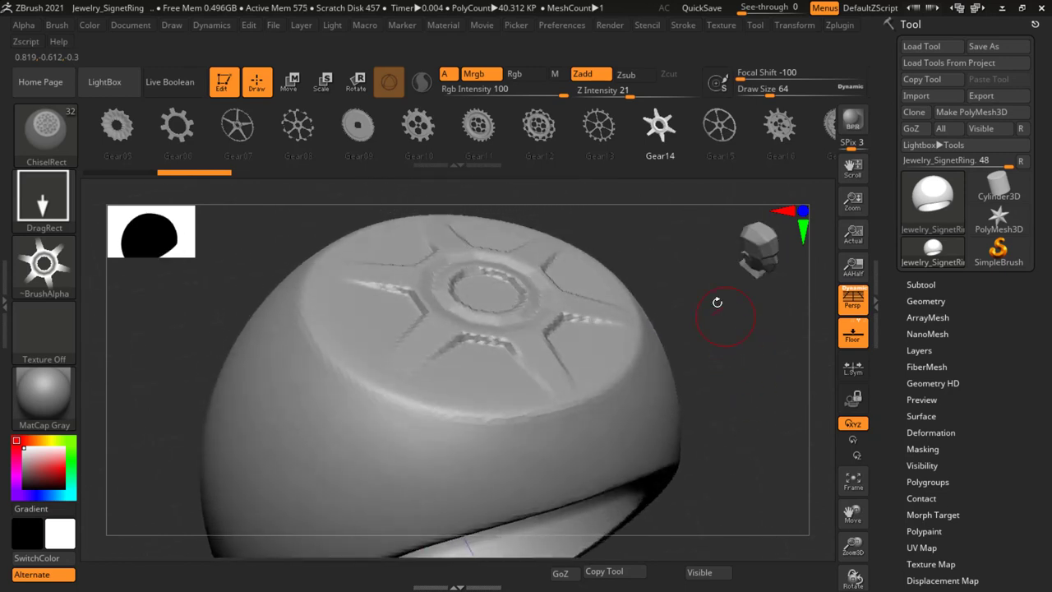
{"action": "left_click_drag", "start_coordinate": [750, 464], "coordinate": [704, 335]}
{"action": "key", "text": "ctrl"}
{"action": "key", "text": "ctrl+z"}
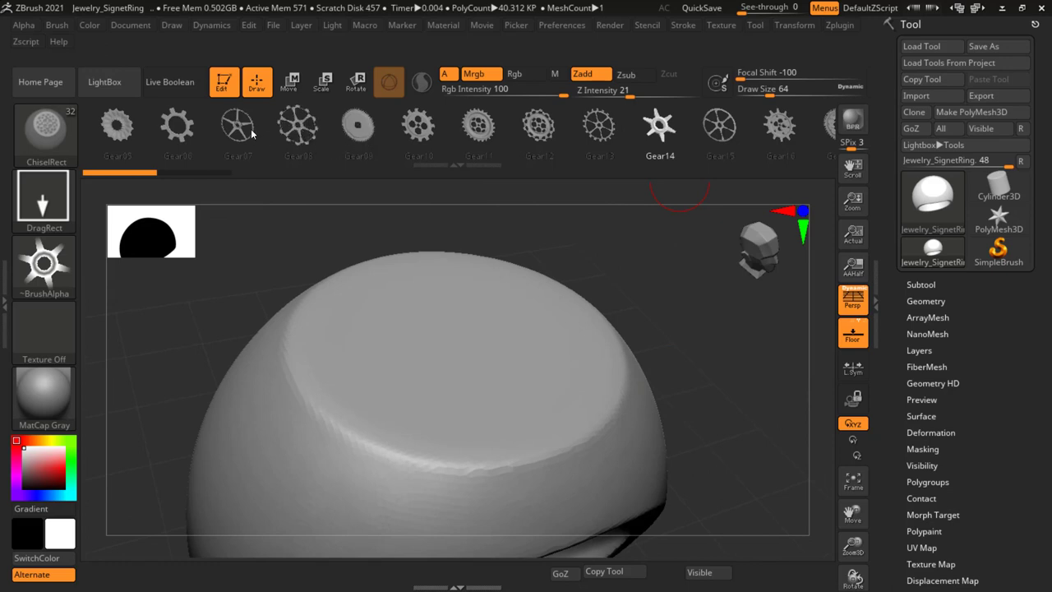
Step: Test a Gear06 imprint on the ring top, then undo it
{"action": "left_click", "coordinate": [177, 124]}
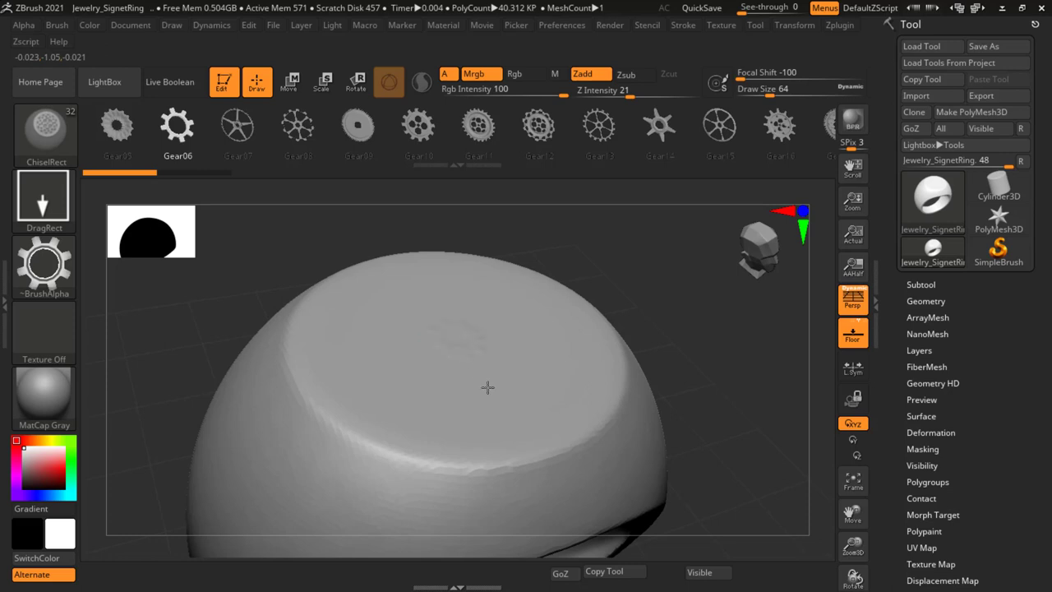
{"action": "left_click_drag", "start_coordinate": [488, 387], "coordinate": [611, 488]}
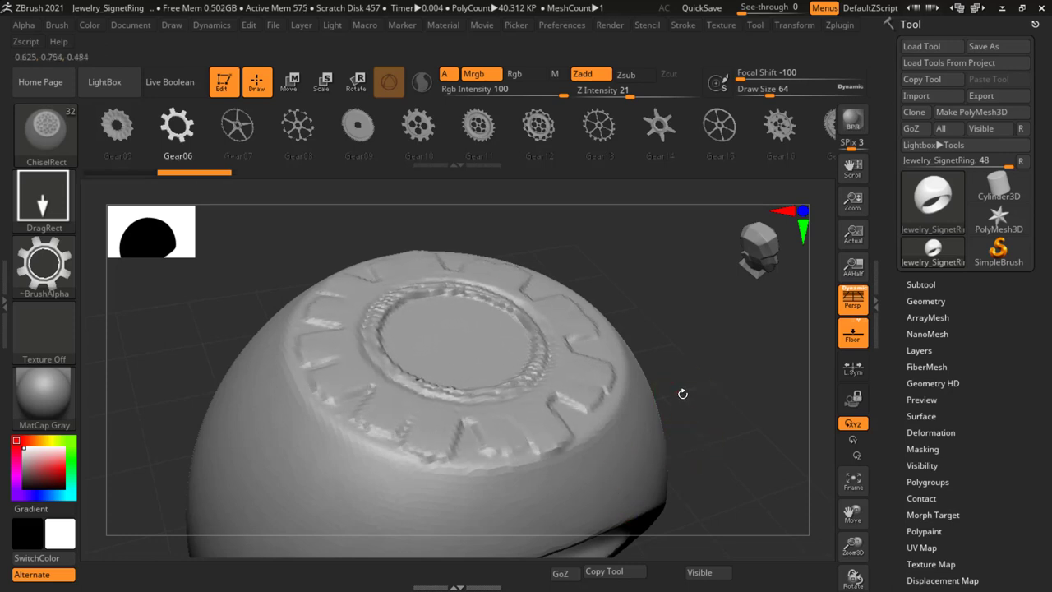
{"action": "left_click_drag", "start_coordinate": [682, 394], "coordinate": [673, 387]}
{"action": "key", "text": "ctrl+z"}
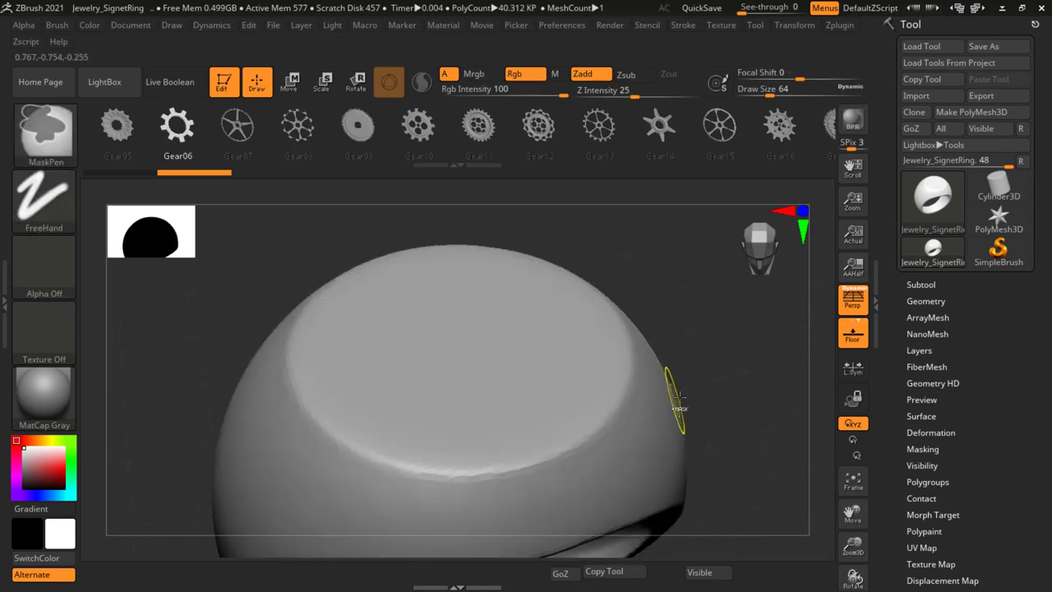
{"action": "key", "text": "ctrl+z"}
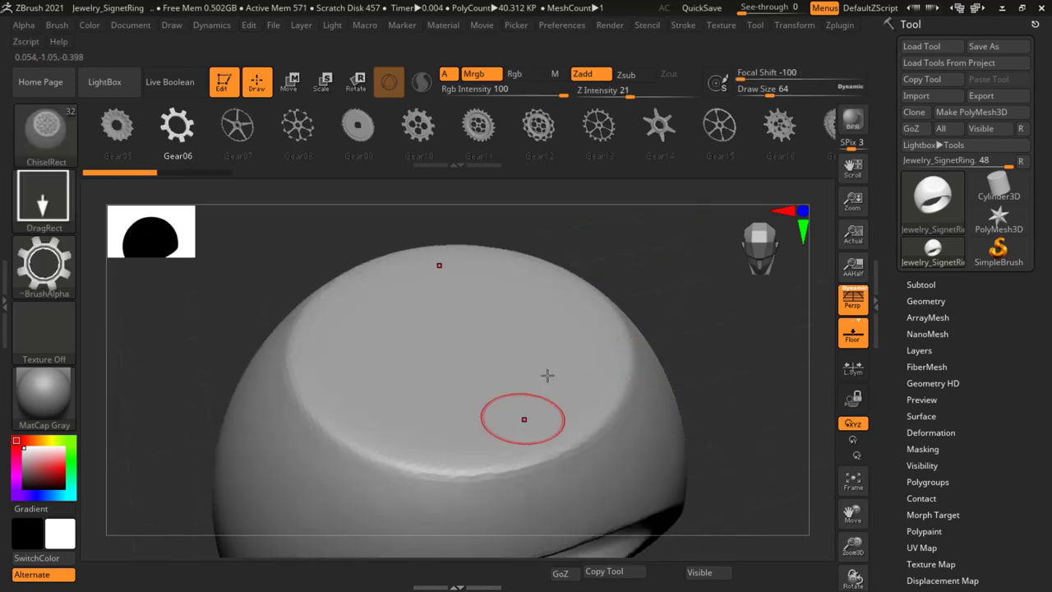
Step: Raise Z Intensity to 34 and stamp a Gear06 relief across the ring top centre
{"action": "left_click_drag", "start_coordinate": [628, 97], "coordinate": [645, 97]}
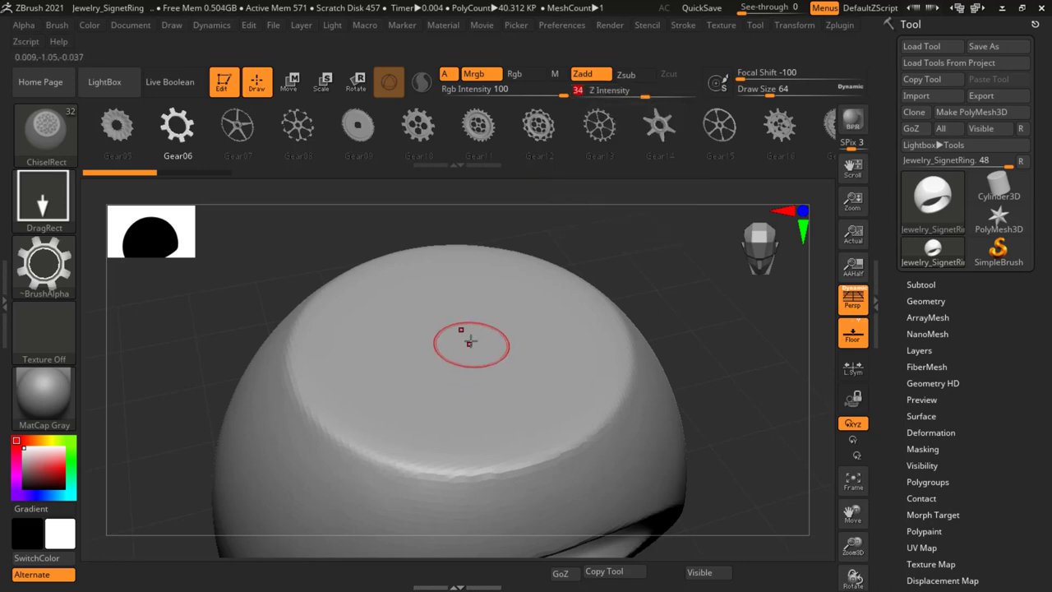
{"action": "left_click_drag", "start_coordinate": [476, 347], "coordinate": [644, 442]}
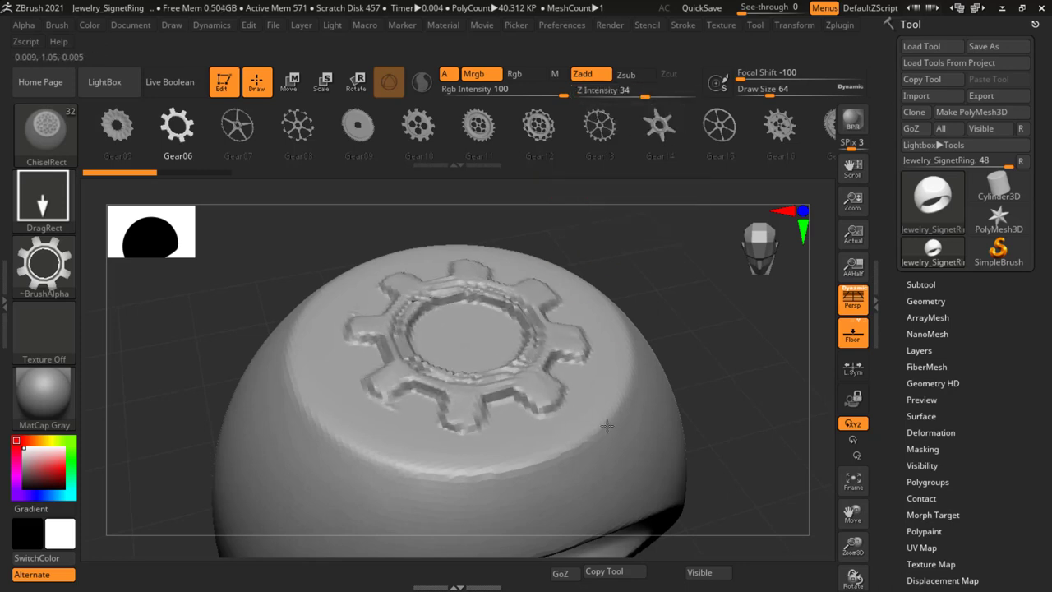
{"action": "mouse_move", "coordinate": [634, 434]}
{"action": "right_mouse_down"}
{"action": "mouse_move", "coordinate": [636, 361]}
{"action": "mouse_move", "coordinate": [656, 328]}
{"action": "right_mouse_up"}
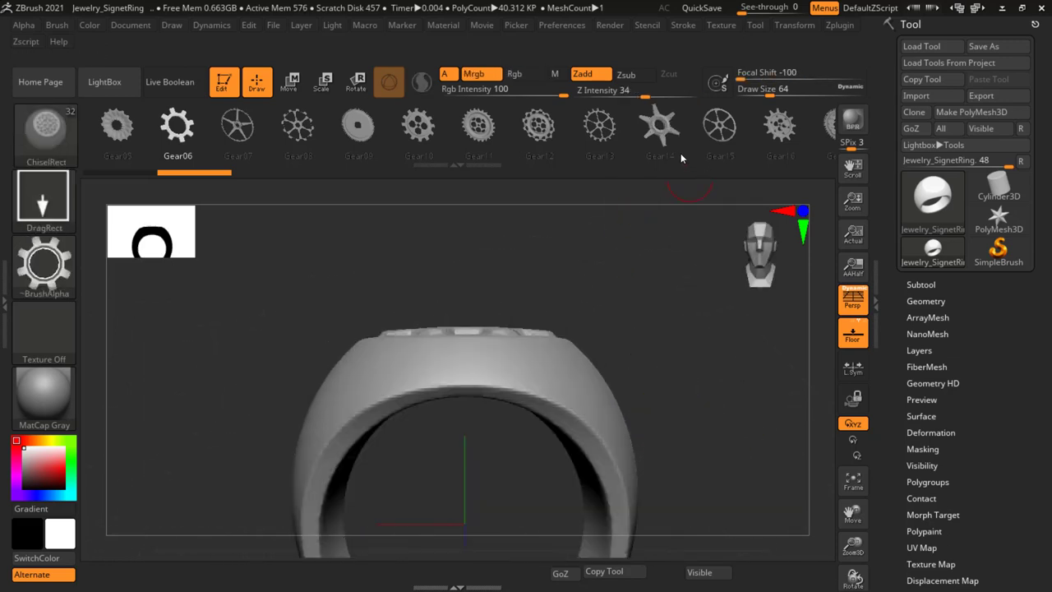
{"action": "left_click", "coordinate": [640, 125]}
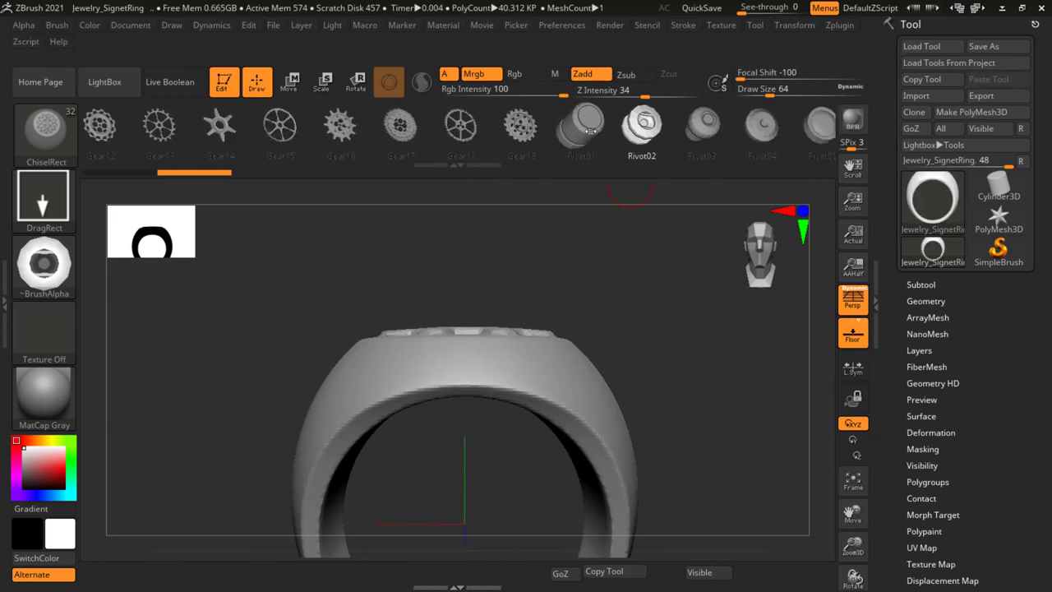
Step: Stamp a Rivot04 rivet onto the ring's side below the gear relief
{"action": "left_click", "coordinate": [760, 125]}
{"action": "left_click_drag", "start_coordinate": [568, 356], "coordinate": [550, 409]}
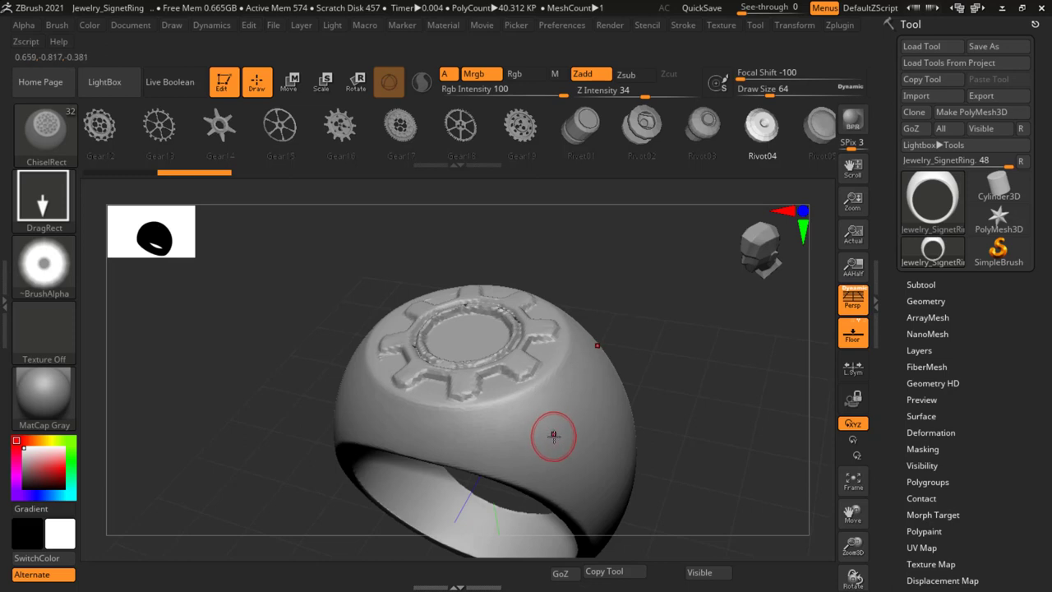
{"action": "left_click_drag", "start_coordinate": [554, 437], "coordinate": [592, 470]}
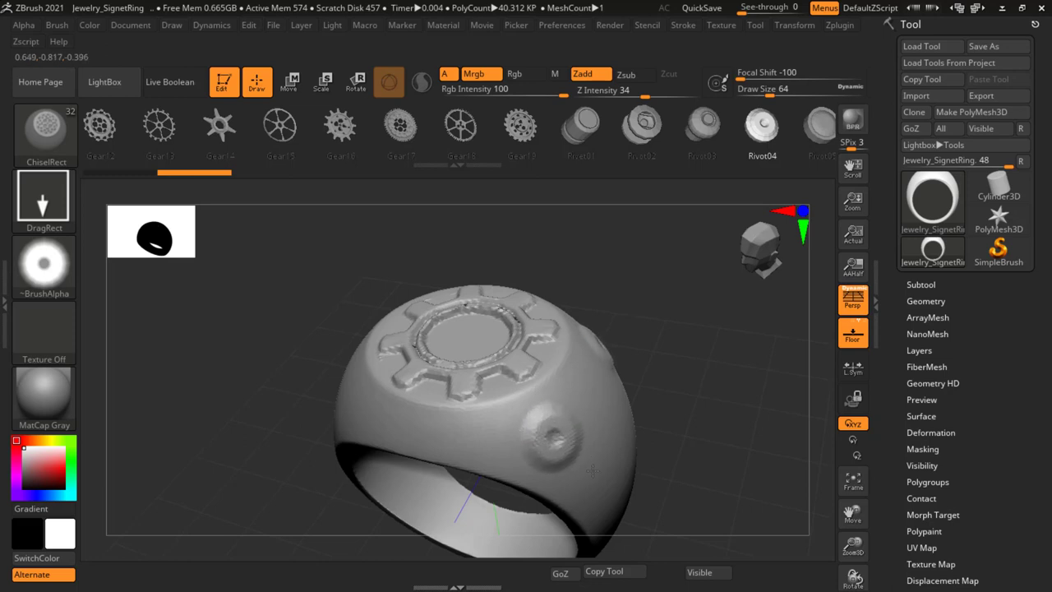
{"action": "mouse_move", "coordinate": [786, 404]}
{"action": "left_mouse_down"}
{"action": "mouse_move", "coordinate": [718, 430]}
{"action": "mouse_move", "coordinate": [734, 439]}
{"action": "left_mouse_up"}
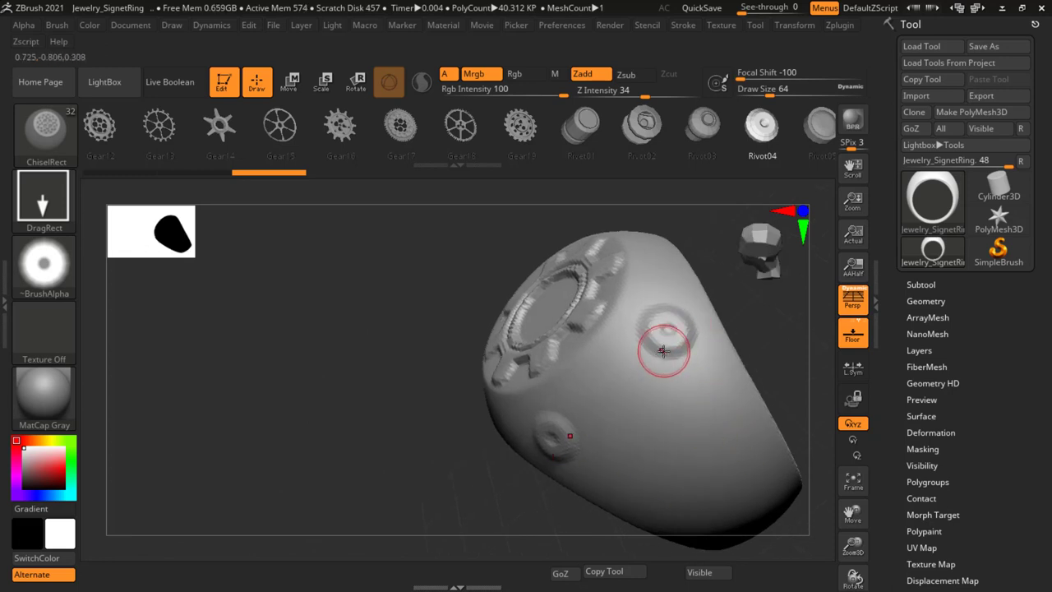
{"action": "left_click_drag", "start_coordinate": [709, 374], "coordinate": [592, 247]}
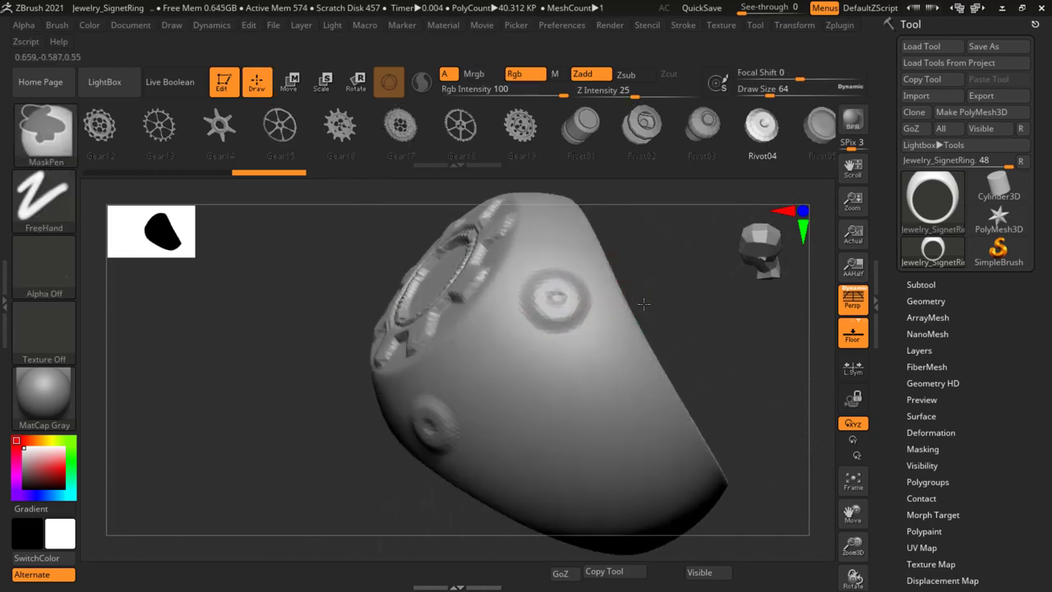
Step: Orbit and zoom around the ring to inspect the gear edge and rivet bump
{"action": "scroll", "coordinate": [576, 228], "scroll_direction": "up", "scroll_amount": 2}
{"action": "scroll", "coordinate": [648, 344], "scroll_direction": "up", "scroll_amount": 3}
{"action": "mouse_move", "coordinate": [648, 344]}
{"action": "left_mouse_down"}
{"action": "mouse_move", "coordinate": [666, 334]}
{"action": "mouse_move", "coordinate": [524, 336]}
{"action": "left_mouse_up"}
{"action": "key", "text": "ctrl"}
{"action": "scroll", "coordinate": [456, 347], "scroll_direction": "up", "scroll_amount": 3}
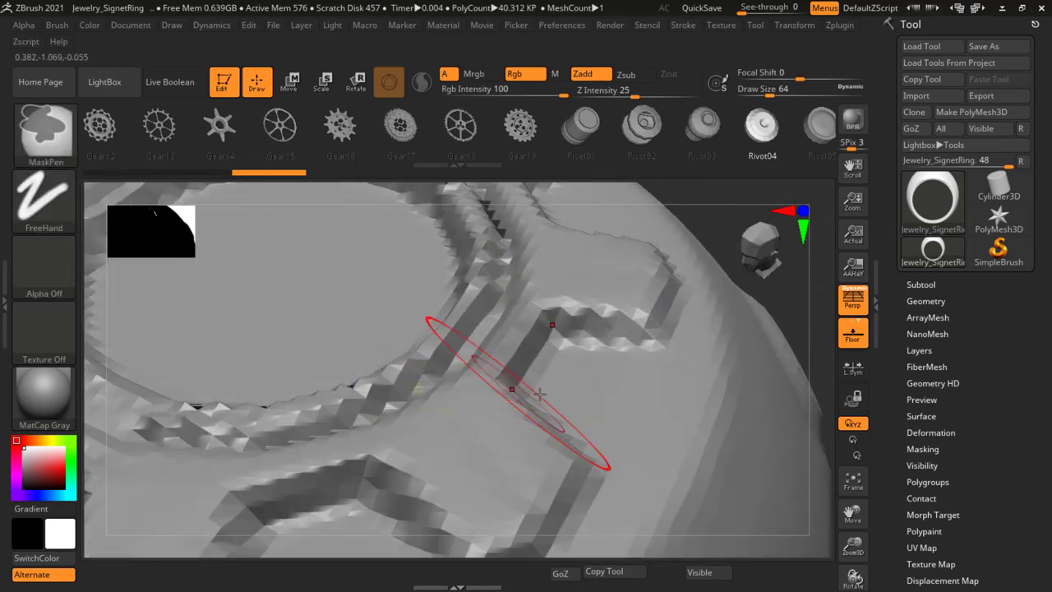
{"action": "mouse_move", "coordinate": [656, 395]}
{"action": "left_mouse_down"}
{"action": "mouse_move", "coordinate": [468, 296]}
{"action": "mouse_move", "coordinate": [581, 316]}
{"action": "left_mouse_up"}
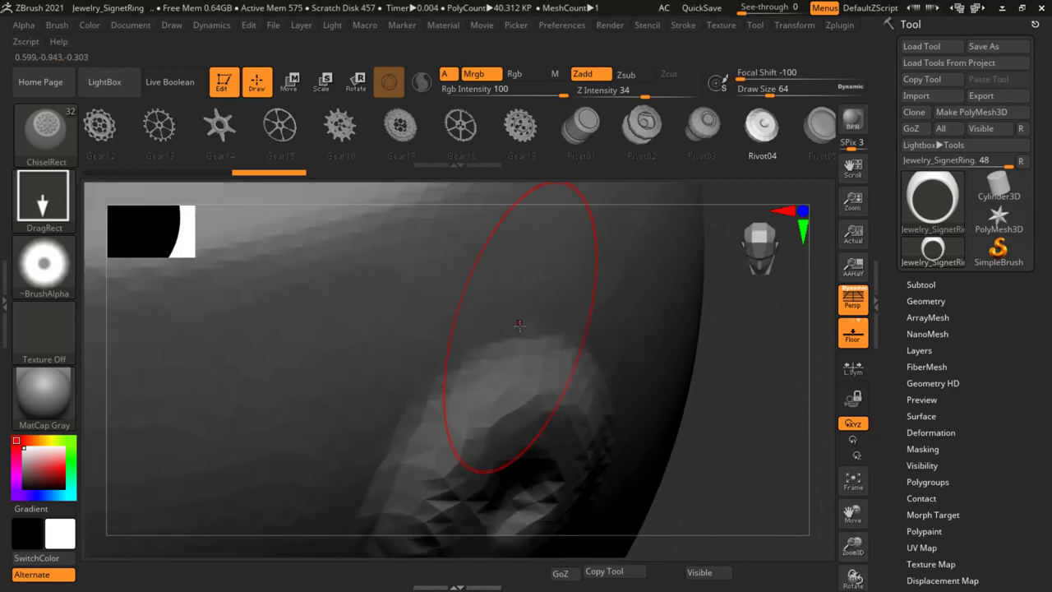
{"action": "key", "text": "ctrl"}
{"action": "right_click_drag", "start_coordinate": [581, 316], "coordinate": [508, 285]}
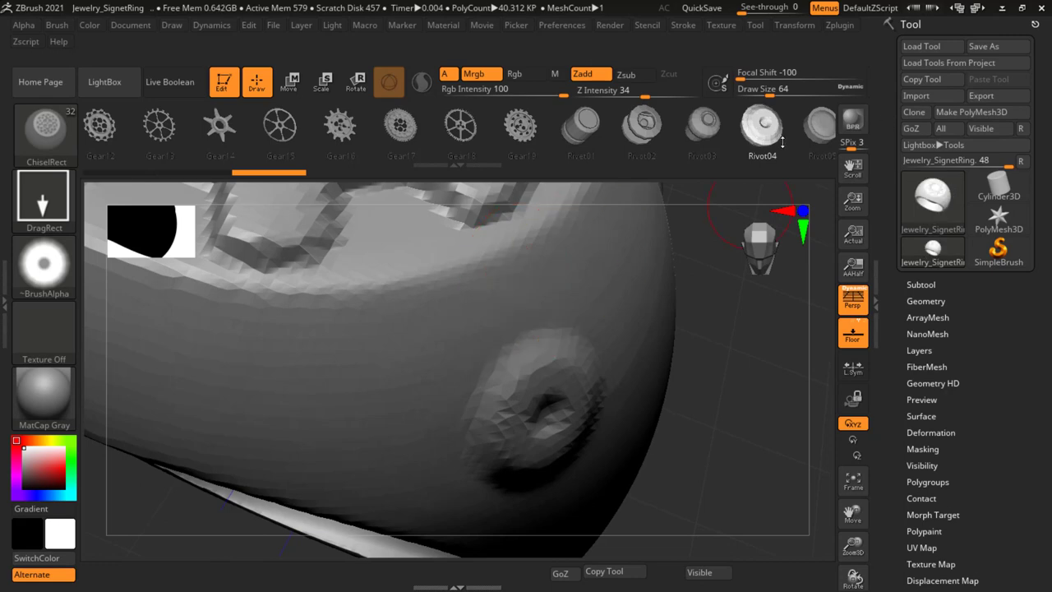
{"action": "mouse_move", "coordinate": [751, 258]}
{"action": "right_mouse_down"}
{"action": "mouse_move", "coordinate": [665, 331]}
{"action": "mouse_move", "coordinate": [645, 284]}
{"action": "right_mouse_up"}
{"action": "right_click_drag", "start_coordinate": [633, 361], "coordinate": [622, 286]}
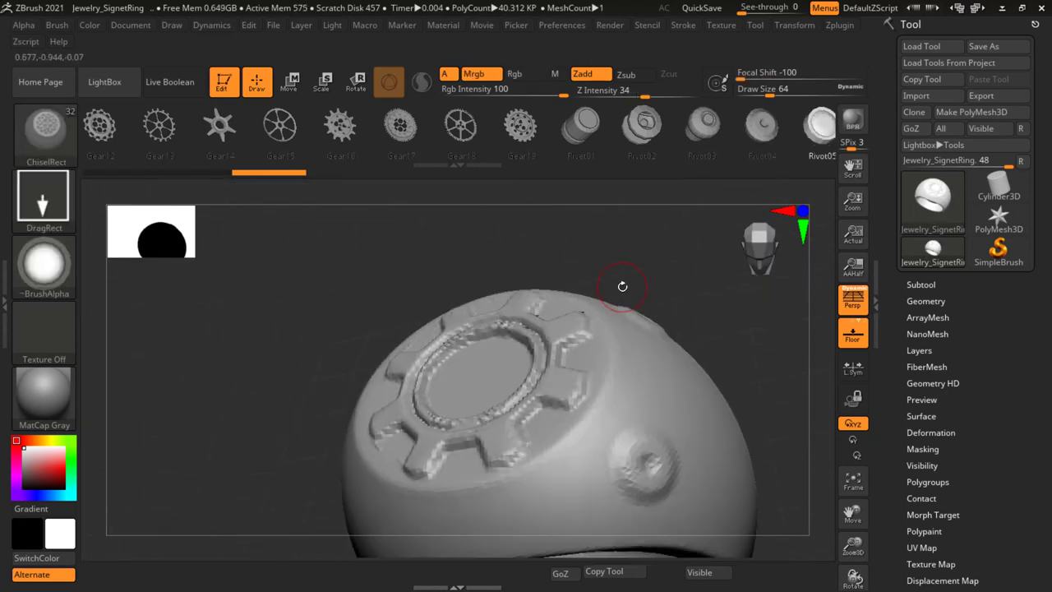
Step: Undo the stamps, reselect Rivot04, and enable radial symmetry in a snapped front view
{"action": "key", "text": "ctrl+z"}
{"action": "key", "text": "ctrl+z"}
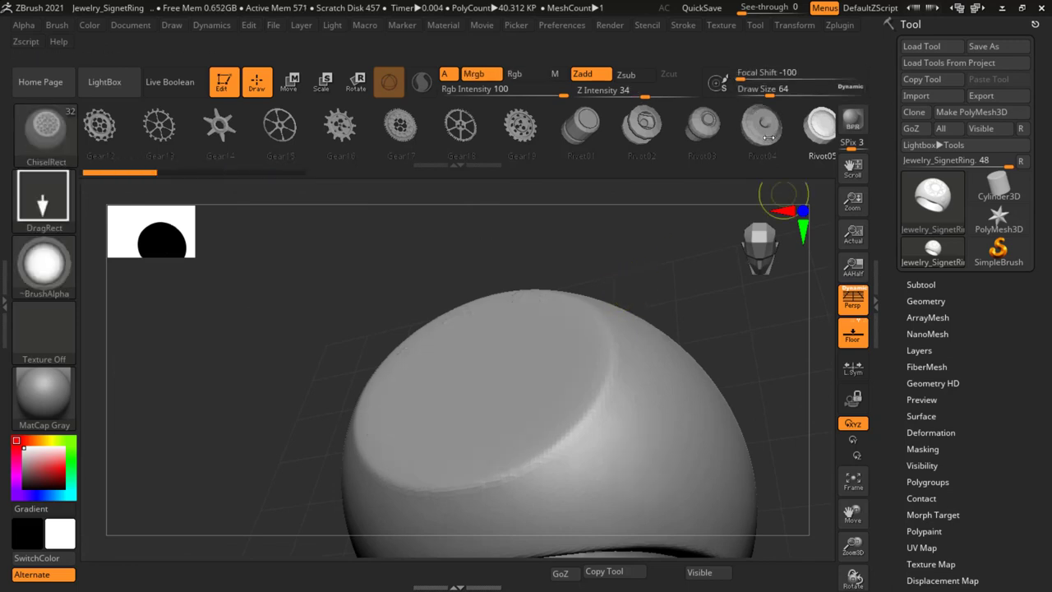
{"action": "left_click", "coordinate": [768, 137]}
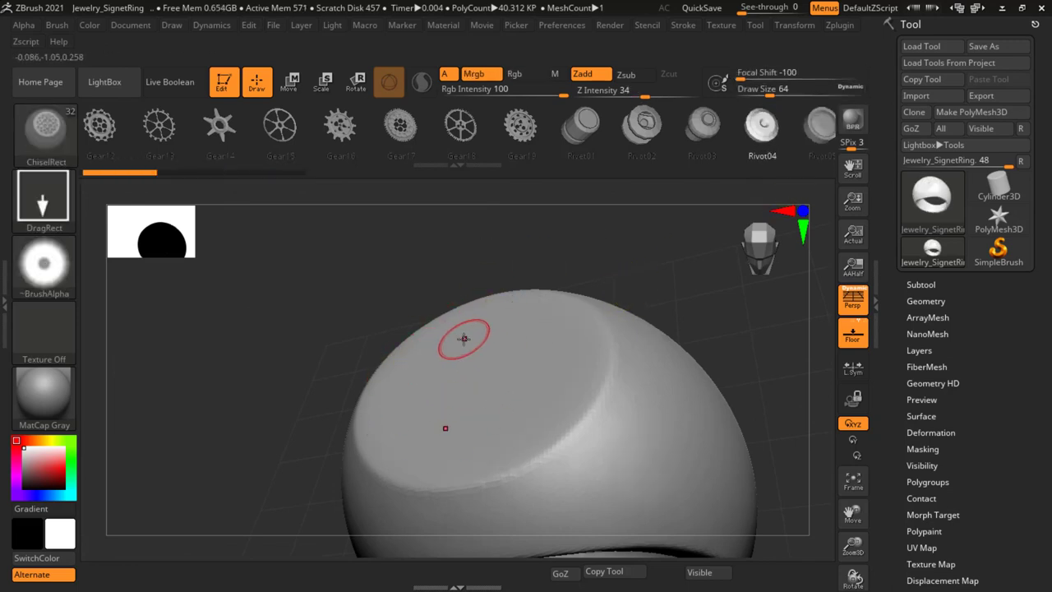
{"action": "left_click", "coordinate": [784, 27]}
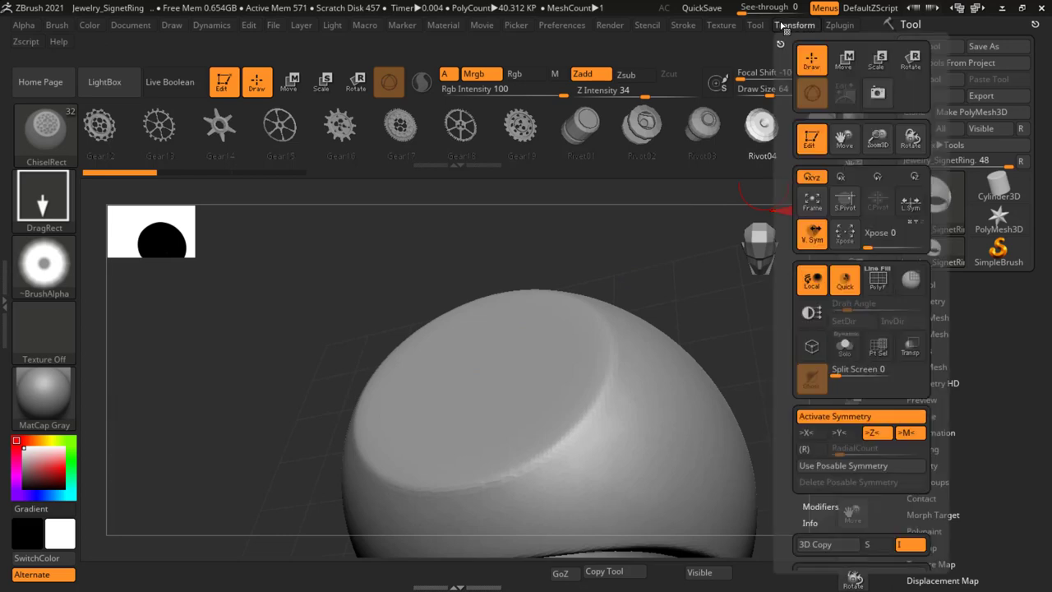
{"action": "left_click", "coordinate": [803, 450]}
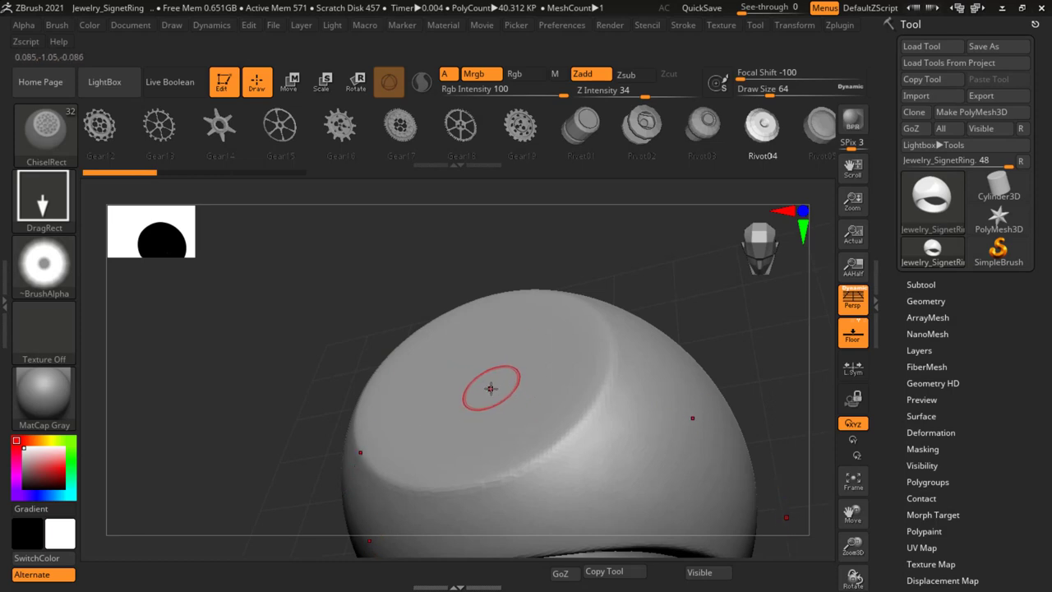
{"action": "key", "text": "shift"}
{"action": "mouse_move", "coordinate": [519, 385]}
{"action": "right_mouse_down", "text": "shift"}
{"action": "mouse_move", "coordinate": [575, 272]}
{"action": "mouse_move", "coordinate": [627, 383]}
{"action": "mouse_move", "coordinate": [567, 424]}
{"action": "right_mouse_up", "text": "shift"}
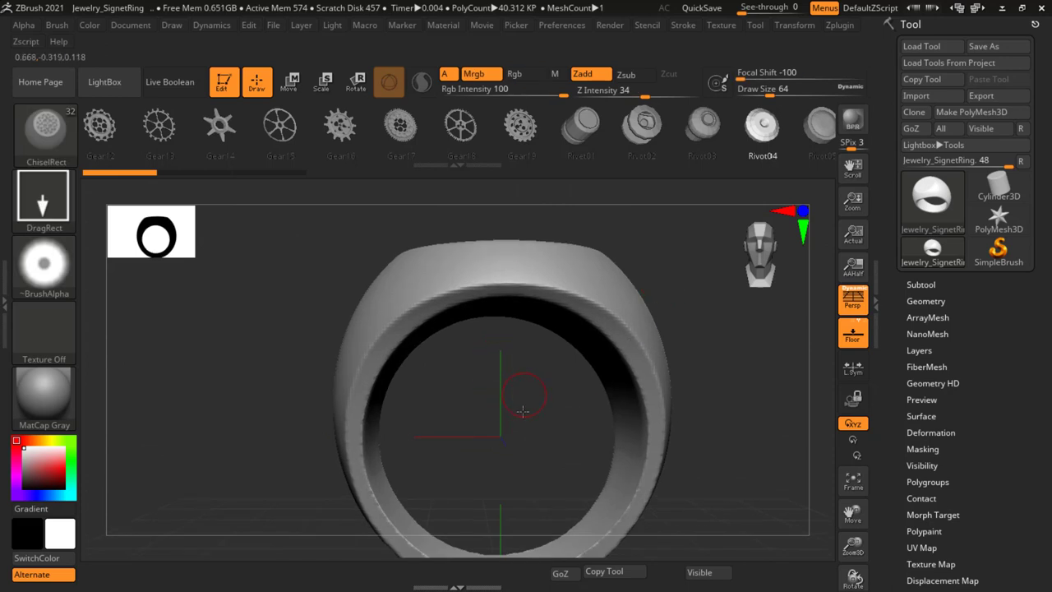
Step: Switch radial symmetry to the Y axis with RadialCount 8, viewing the ring top
{"action": "right_click_drag", "start_coordinate": [522, 411], "coordinate": [521, 420]}
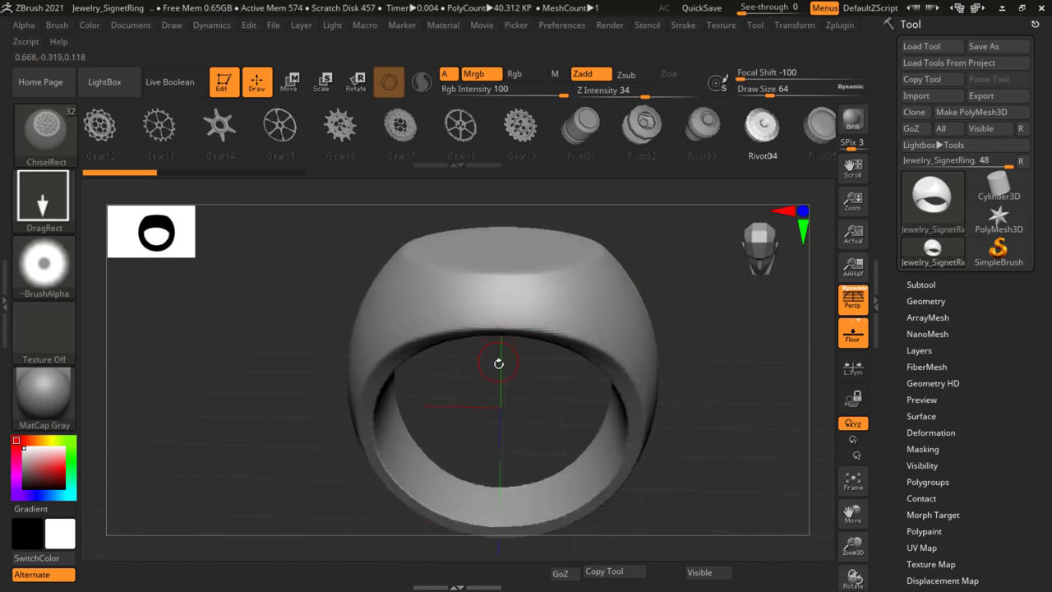
{"action": "right_click_drag", "start_coordinate": [678, 312], "coordinate": [677, 352]}
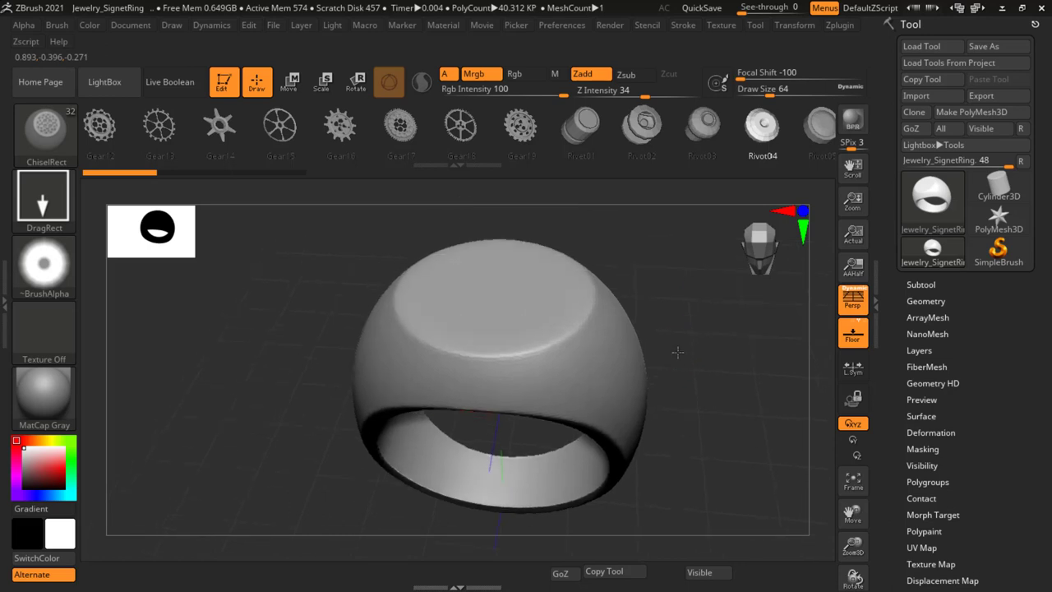
{"action": "left_click", "coordinate": [802, 27]}
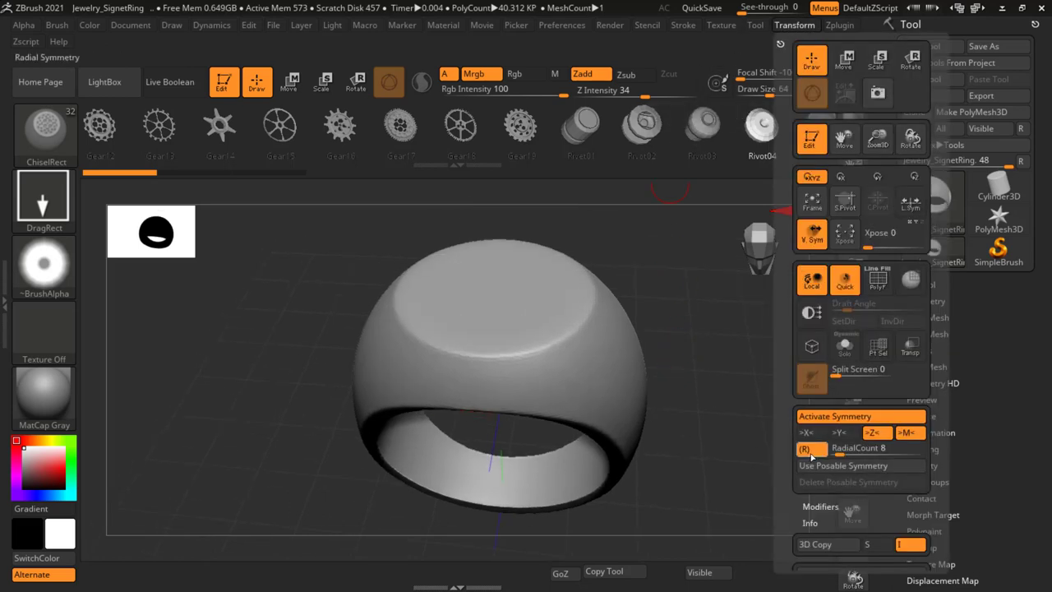
{"action": "left_click", "coordinate": [839, 432]}
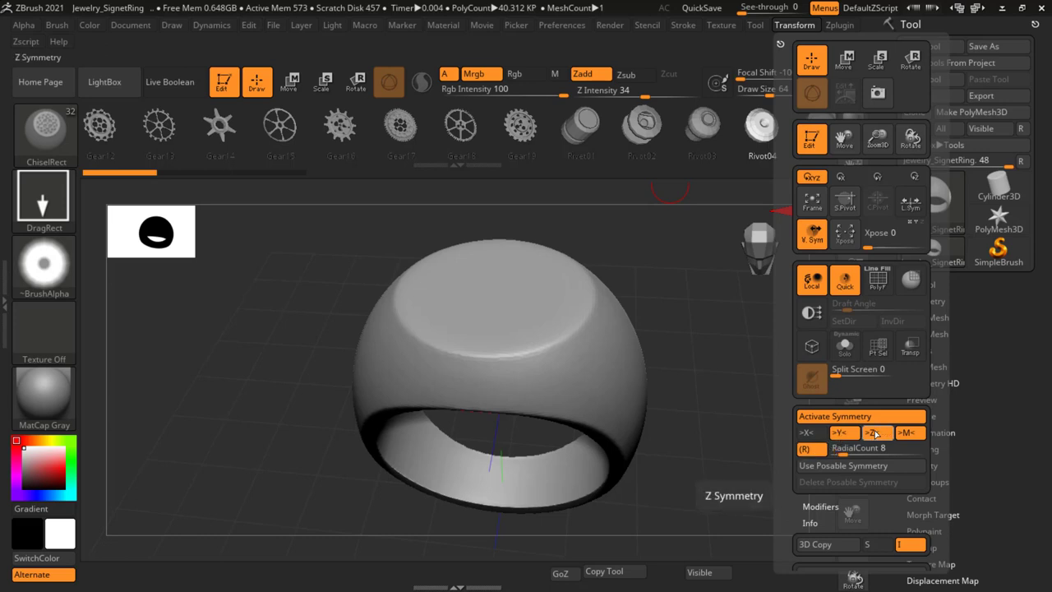
{"action": "left_click", "coordinate": [861, 450]}
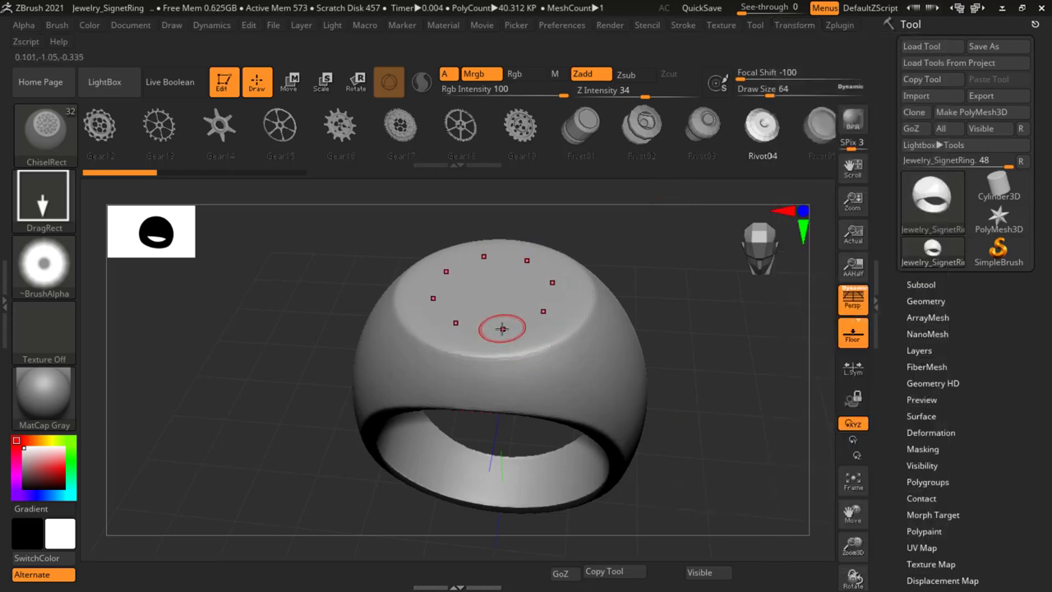
Step: Undo the old bumps, deepen the stamp slightly, and test then undo a radial ring
{"action": "left_click", "coordinate": [795, 25]}
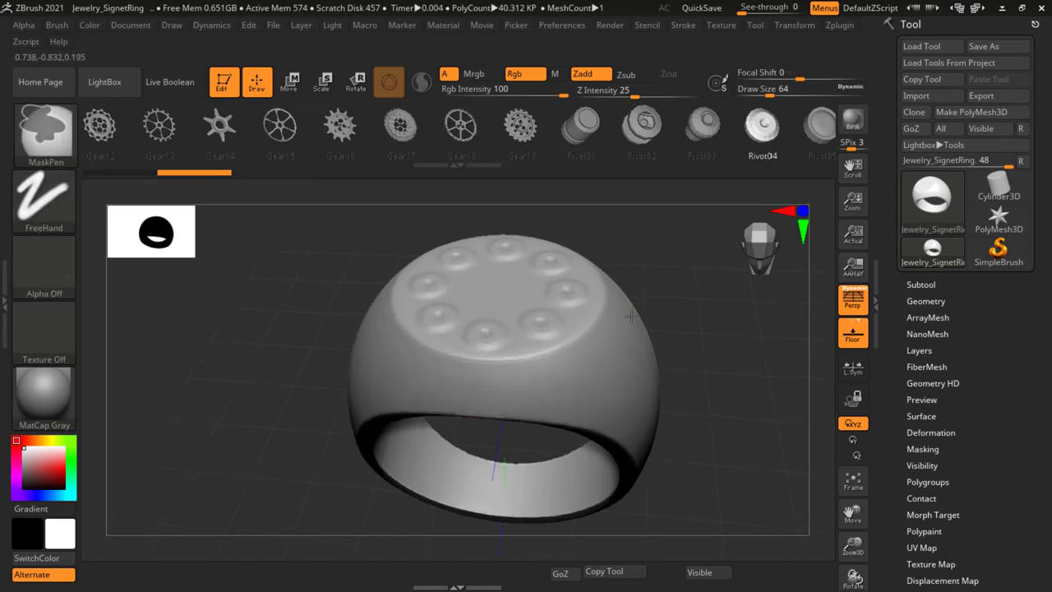
{"action": "right_click_drag", "start_coordinate": [623, 302], "coordinate": [653, 356], "text": "ctrl"}
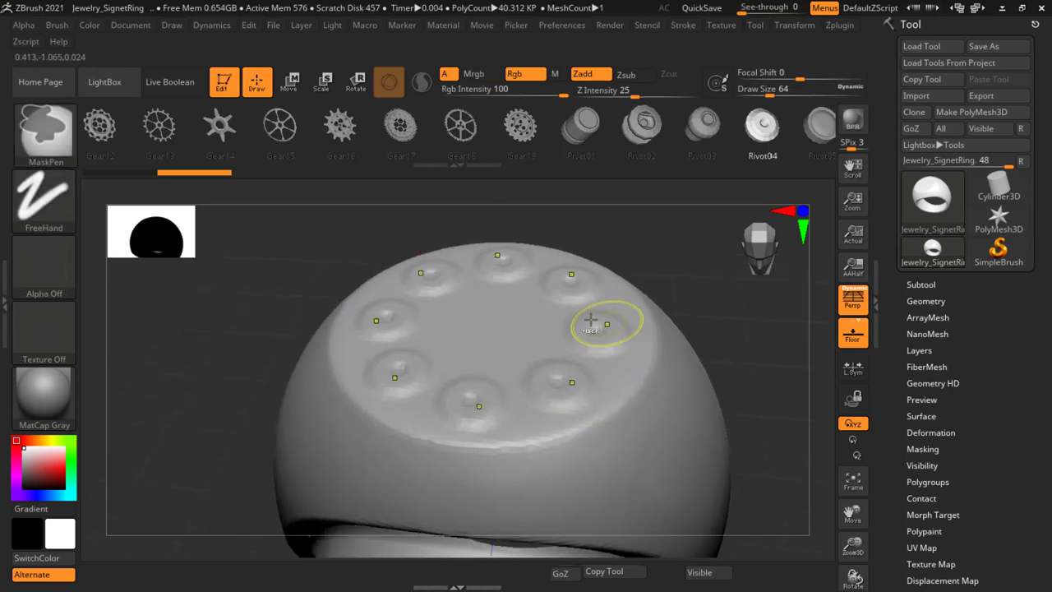
{"action": "key", "text": "ctrl+z"}
{"action": "left_click_drag", "start_coordinate": [589, 320], "coordinate": [610, 320]}
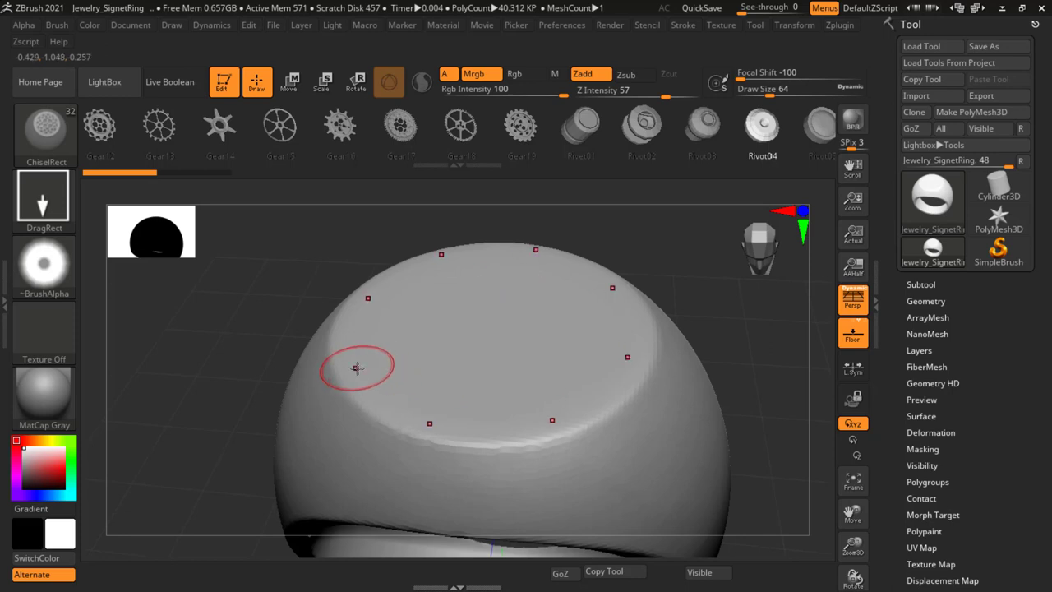
{"action": "left_click_drag", "start_coordinate": [391, 371], "coordinate": [406, 413]}
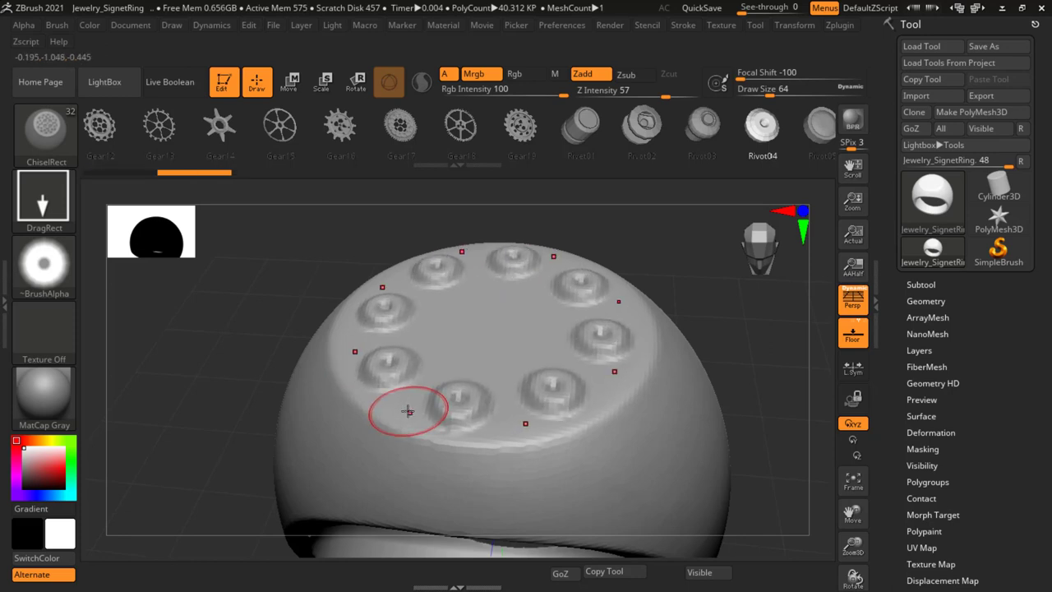
{"action": "key", "text": "ctrl+z"}
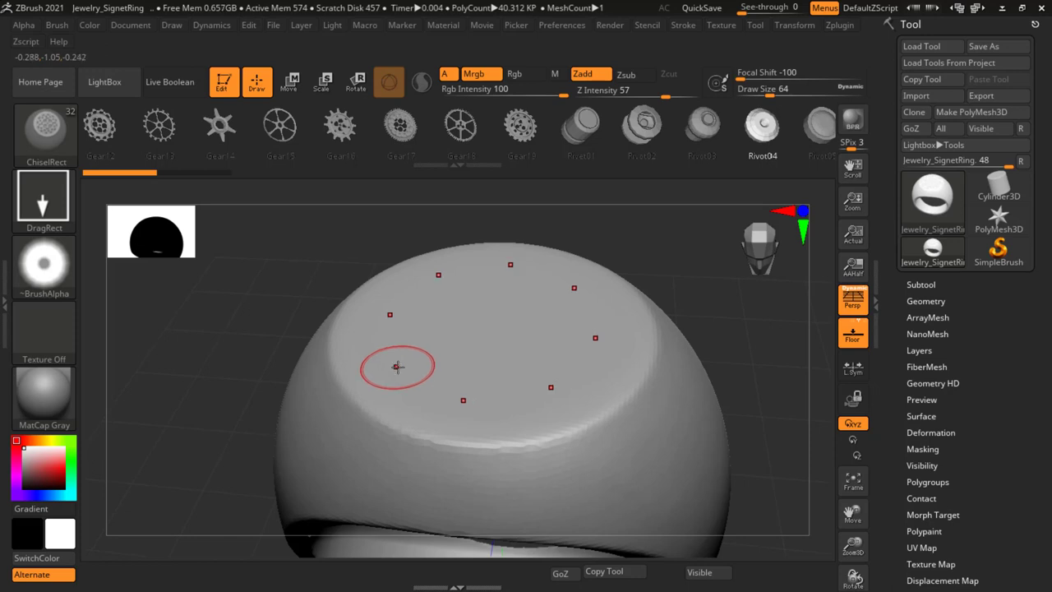
Step: Stamp eight recessed radial impressions plus a smaller inner ring of studs
{"action": "left_click_drag", "start_coordinate": [398, 367], "coordinate": [411, 411]}
{"action": "mouse_move", "coordinate": [650, 369]}
{"action": "left_mouse_down"}
{"action": "mouse_move", "coordinate": [673, 311]}
{"action": "mouse_move", "coordinate": [665, 367]}
{"action": "mouse_move", "coordinate": [646, 354]}
{"action": "left_mouse_up"}
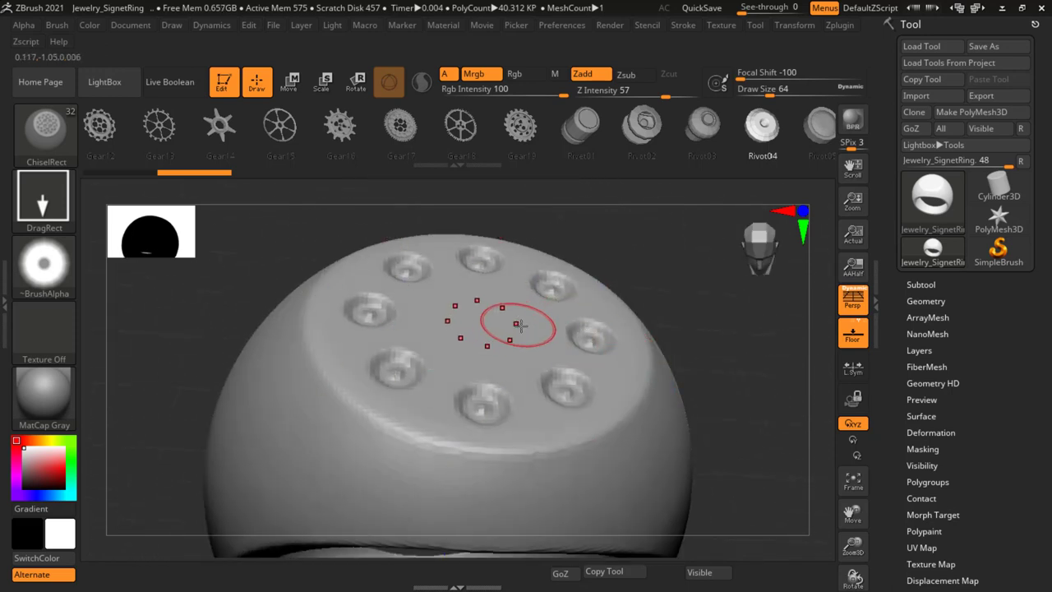
{"action": "left_click_drag", "start_coordinate": [537, 336], "coordinate": [541, 337]}
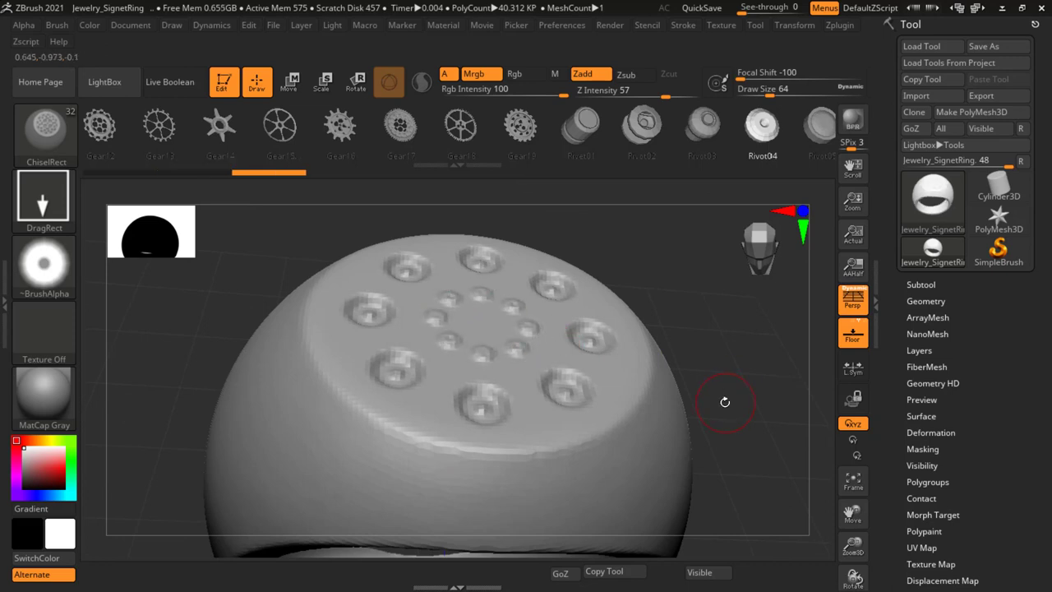
{"action": "mouse_move", "coordinate": [726, 399]}
{"action": "left_mouse_down"}
{"action": "mouse_move", "coordinate": [732, 412]}
{"action": "mouse_move", "coordinate": [748, 370]}
{"action": "left_mouse_up"}
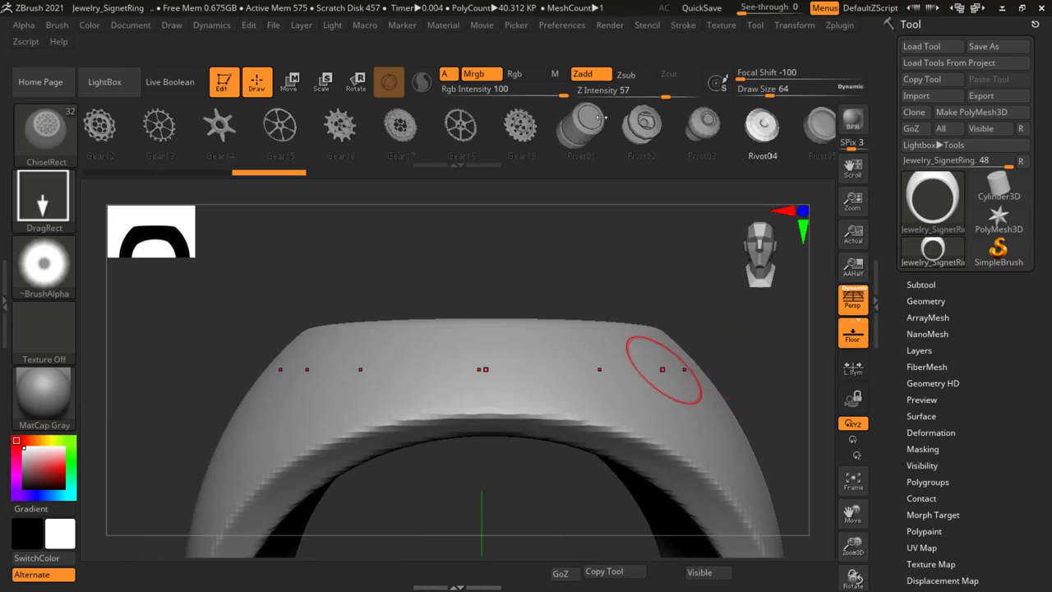
Step: Try Cover03, then settle on the denser Cover04 dot pattern as the brush alpha
{"action": "mouse_move", "coordinate": [698, 124]}
{"action": "left_mouse_down"}
{"action": "mouse_move", "coordinate": [346, 166]}
{"action": "mouse_move", "coordinate": [442, 188]}
{"action": "left_mouse_up"}
{"action": "mouse_move", "coordinate": [642, 170]}
{"action": "left_mouse_down"}
{"action": "mouse_move", "coordinate": [638, 150]}
{"action": "mouse_move", "coordinate": [458, 151]}
{"action": "mouse_move", "coordinate": [681, 151]}
{"action": "left_mouse_up"}
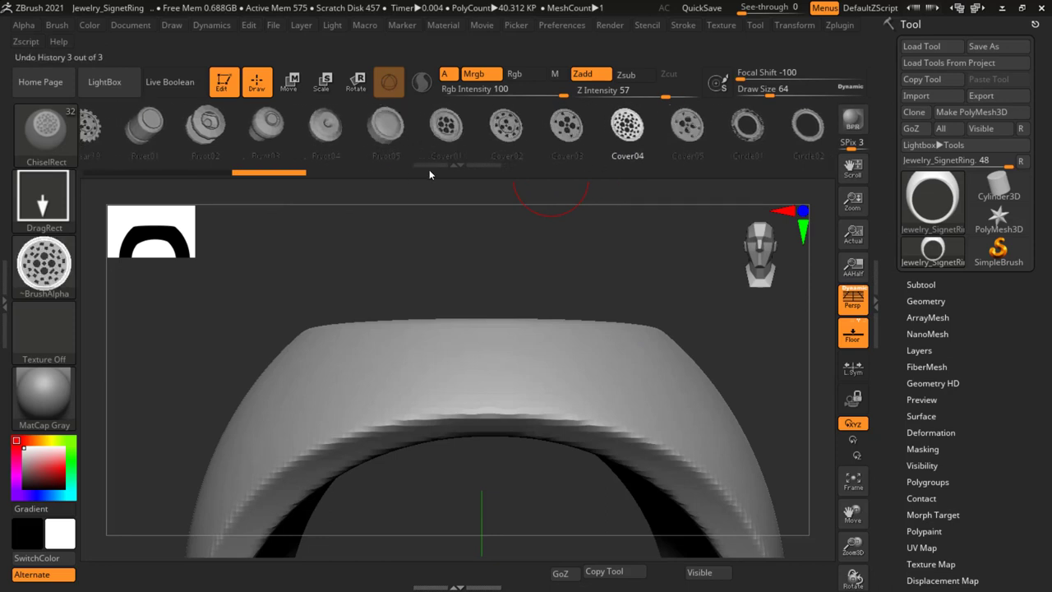
{"action": "left_click", "coordinate": [573, 125]}
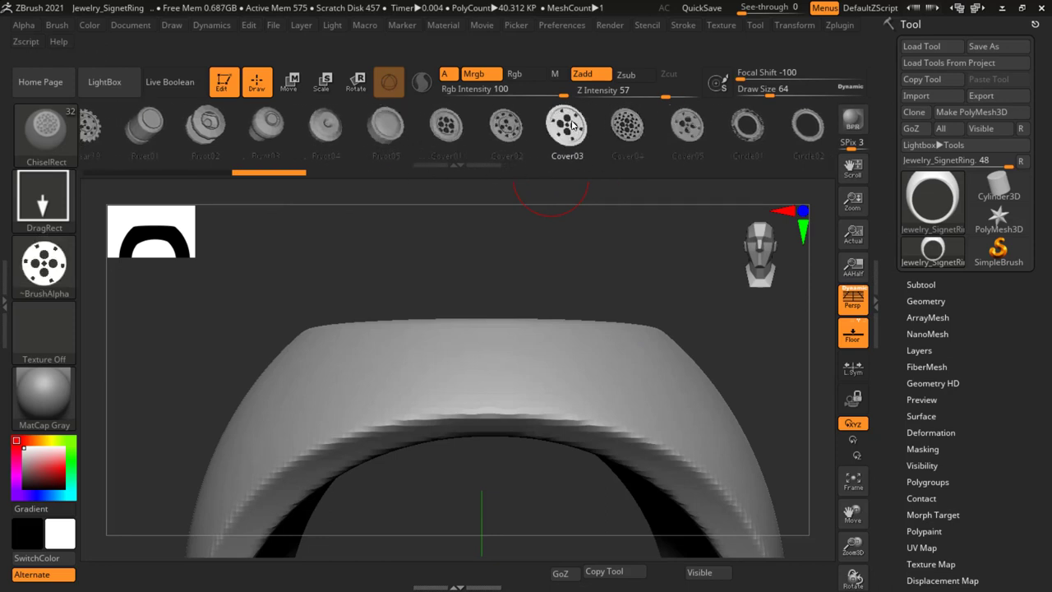
{"action": "left_click", "coordinate": [627, 125]}
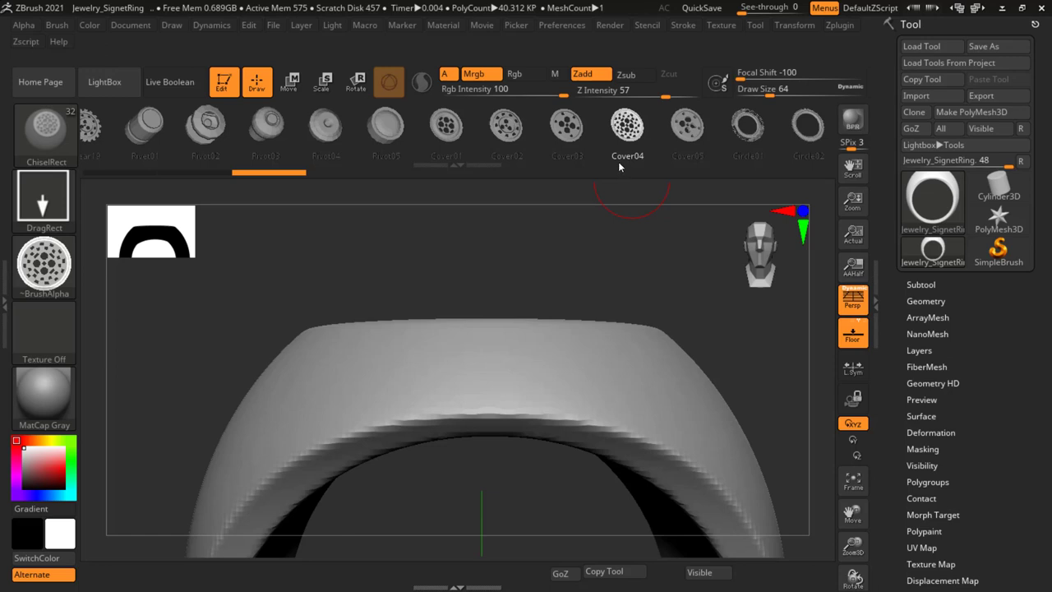
Step: Test-stamp Cover04 on the ring's sides at draw size 46, then undo the blocky result
{"action": "left_click_drag", "start_coordinate": [486, 365], "coordinate": [650, 376]}
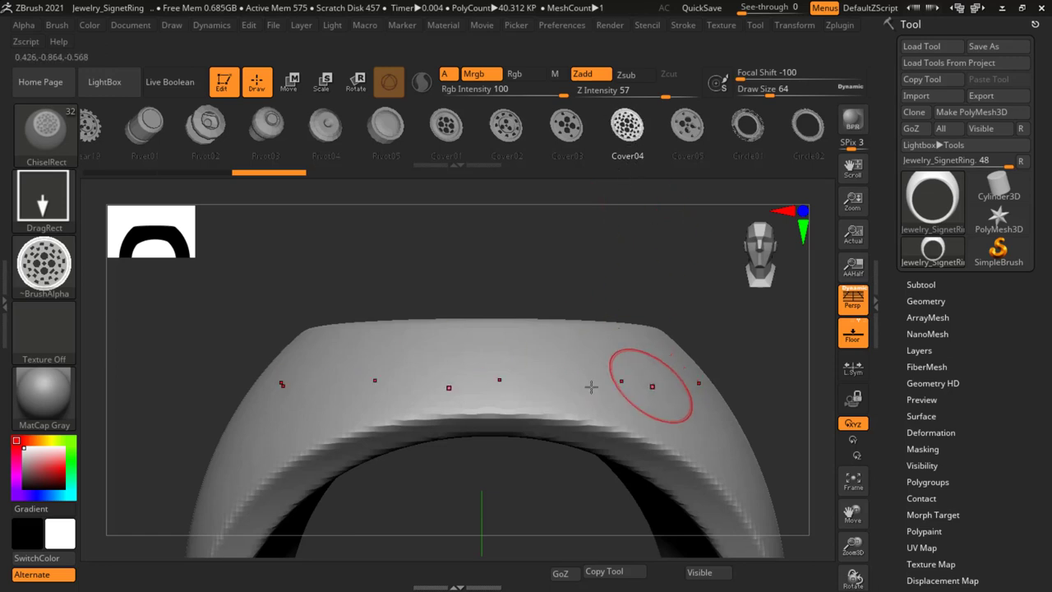
{"action": "mouse_move", "coordinate": [629, 340]}
{"action": "right_mouse_down"}
{"action": "mouse_move", "coordinate": [647, 382]}
{"action": "mouse_move", "coordinate": [566, 407]}
{"action": "right_mouse_up"}
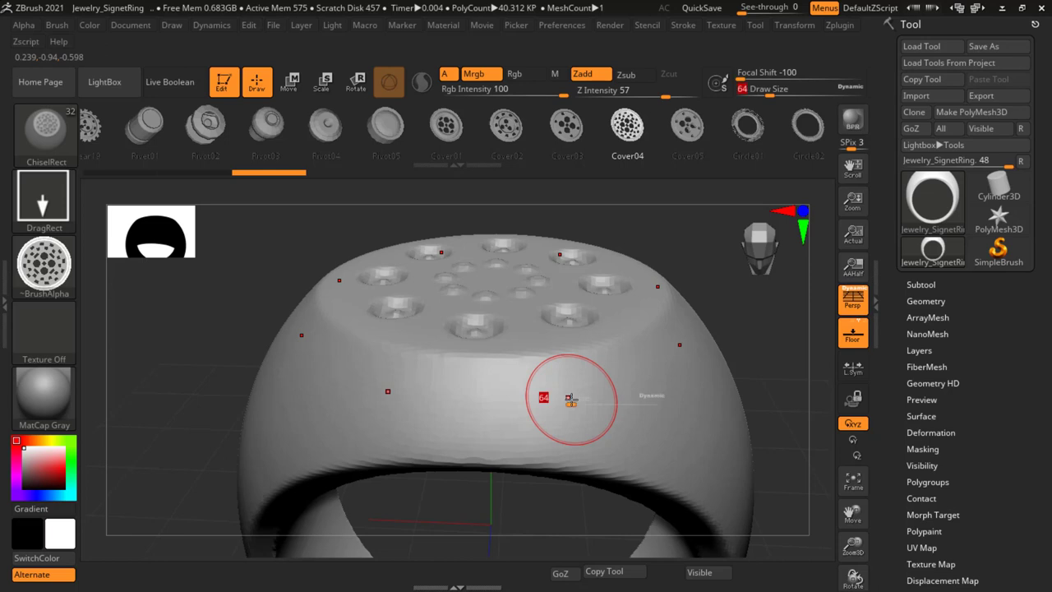
{"action": "mouse_move", "coordinate": [572, 400]}
{"action": "left_mouse_down"}
{"action": "mouse_move", "coordinate": [558, 400]}
{"action": "mouse_move", "coordinate": [581, 410]}
{"action": "left_mouse_up"}
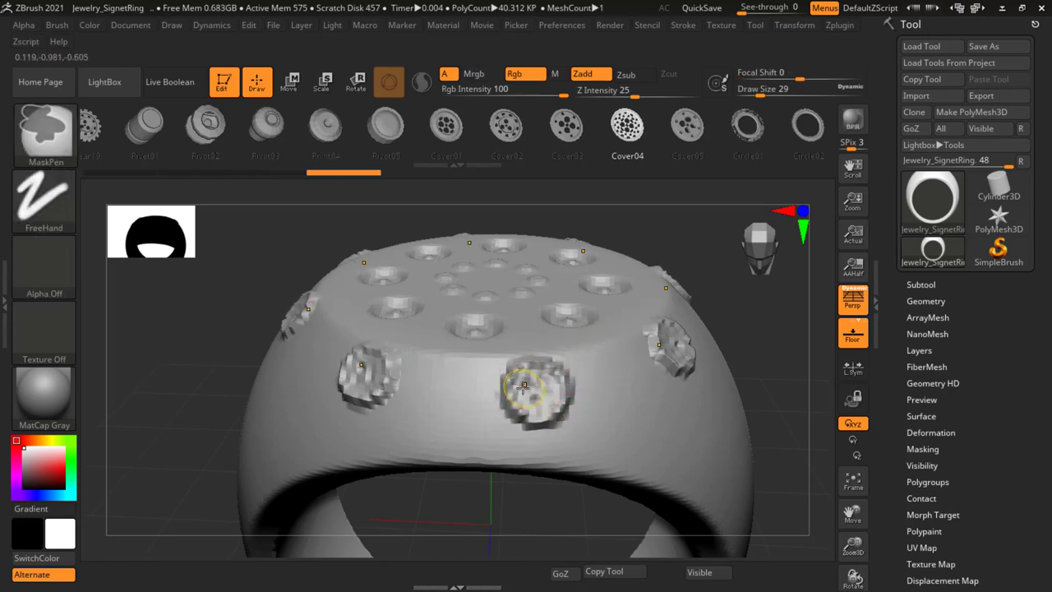
{"action": "key", "text": "ctrl+z"}
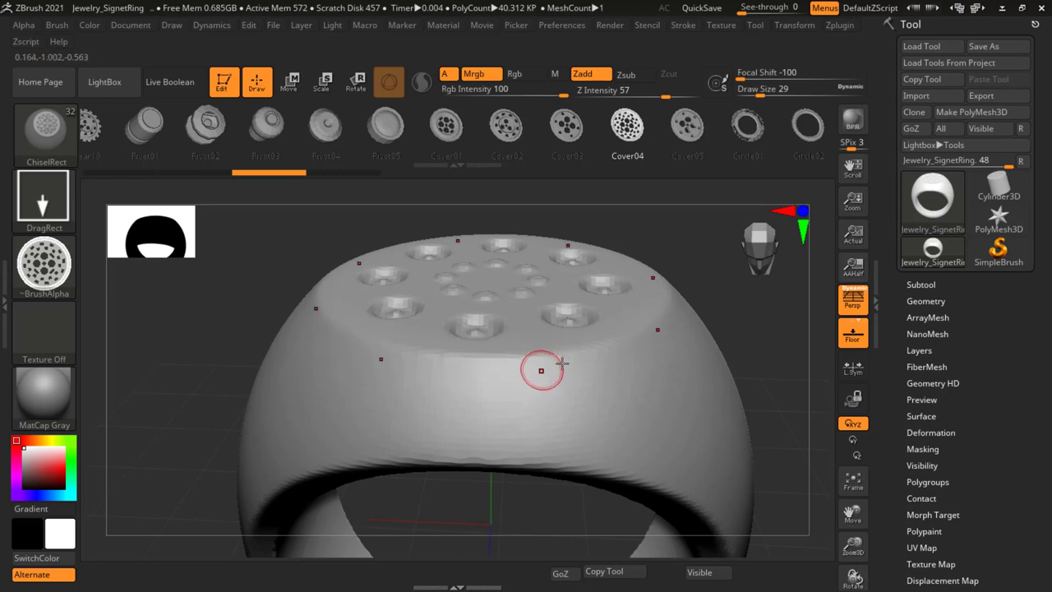
Step: Subdivide the ring twice, raising it from about 40K to 642K polygons
{"action": "key", "text": "ctrl"}
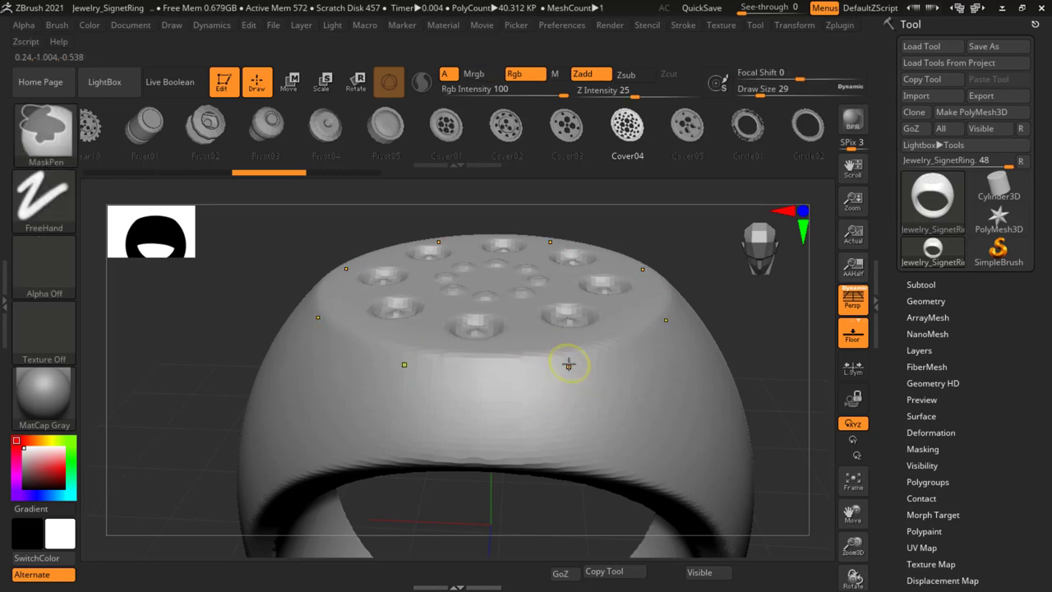
{"action": "key", "text": "ctrl+d"}
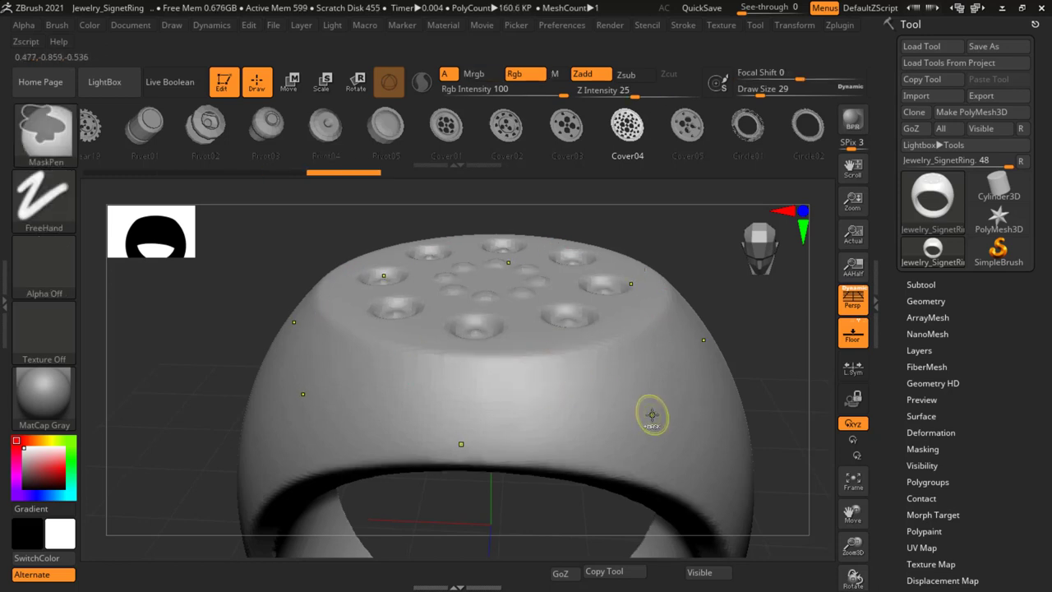
{"action": "key", "text": "ctrl+d"}
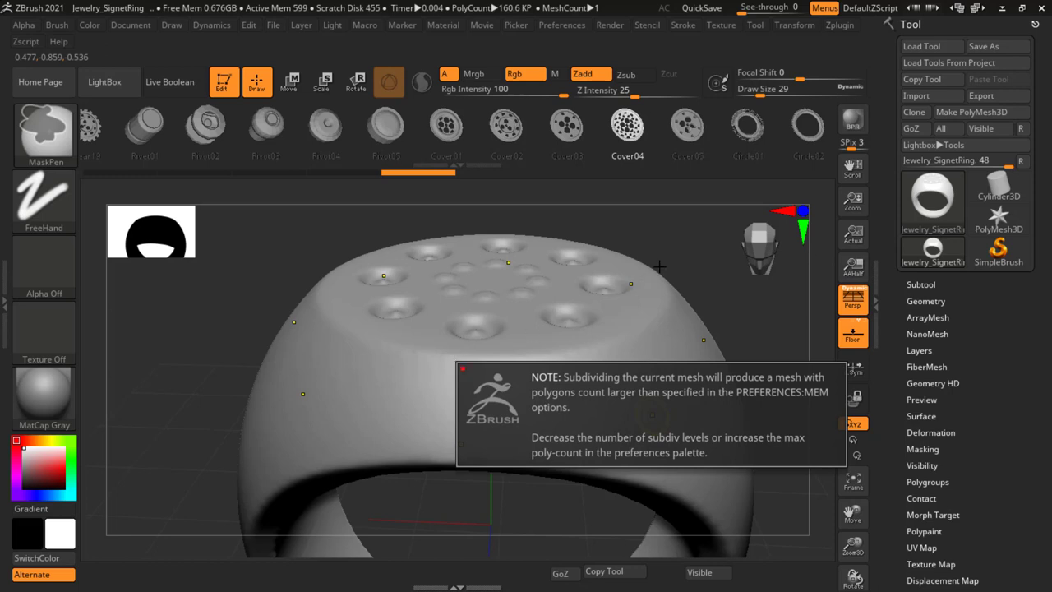
Step: Test-stamp discs radially around the sides, zoom in to check, then undo them
{"action": "mouse_move", "coordinate": [553, 378]}
{"action": "left_mouse_down"}
{"action": "mouse_move", "coordinate": [682, 440]}
{"action": "mouse_move", "coordinate": [622, 435]}
{"action": "left_mouse_up"}
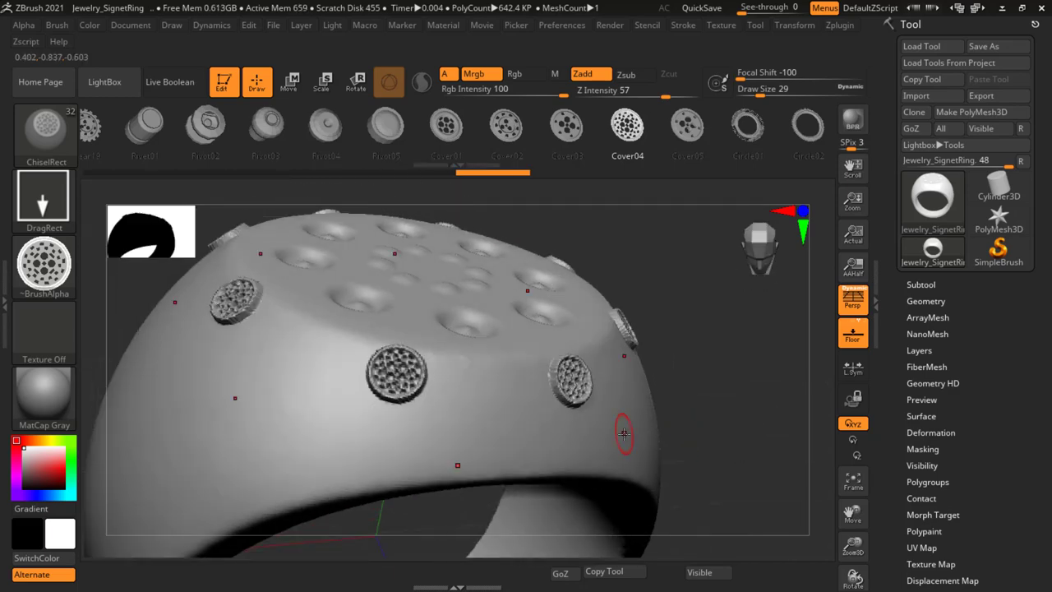
{"action": "key", "text": "ctrl"}
{"action": "left_click_drag", "start_coordinate": [400, 398], "coordinate": [453, 451]}
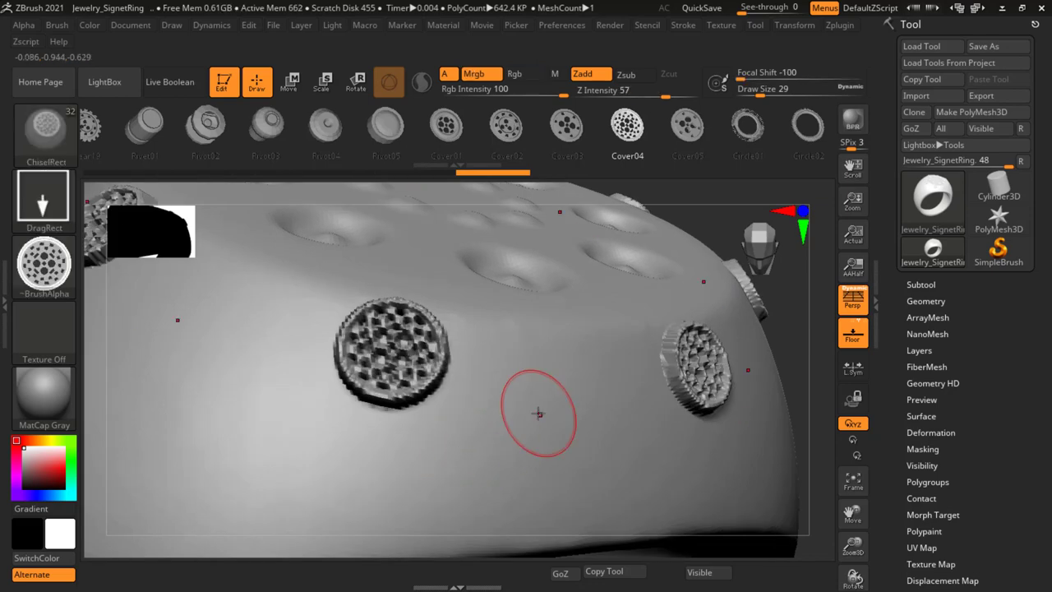
{"action": "mouse_move", "coordinate": [540, 411]}
{"action": "left_mouse_down"}
{"action": "mouse_move", "coordinate": [467, 393]}
{"action": "mouse_move", "coordinate": [460, 370]}
{"action": "left_mouse_up"}
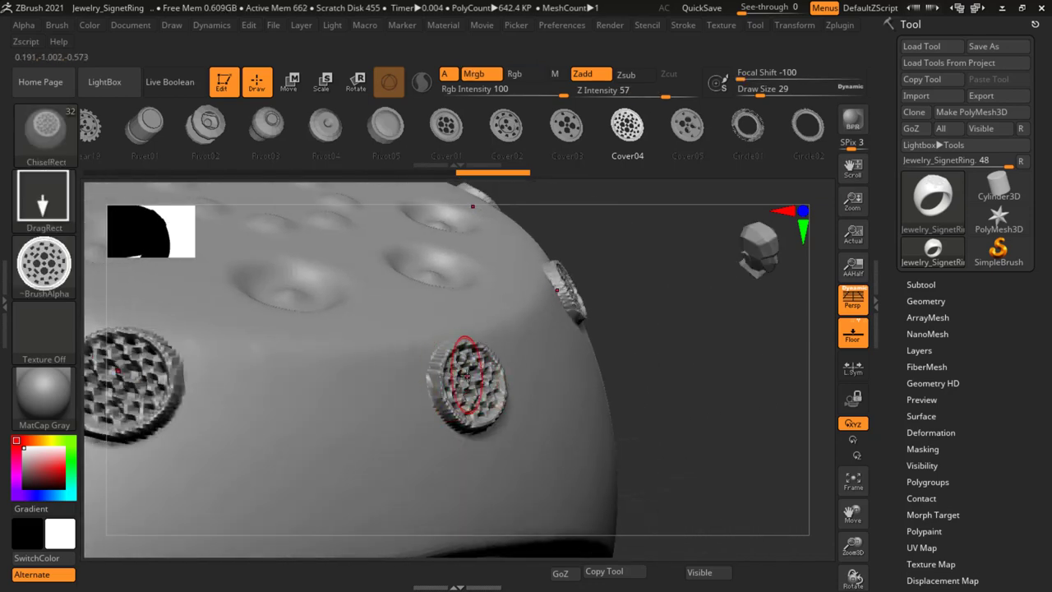
{"action": "key", "text": "ctrl+z"}
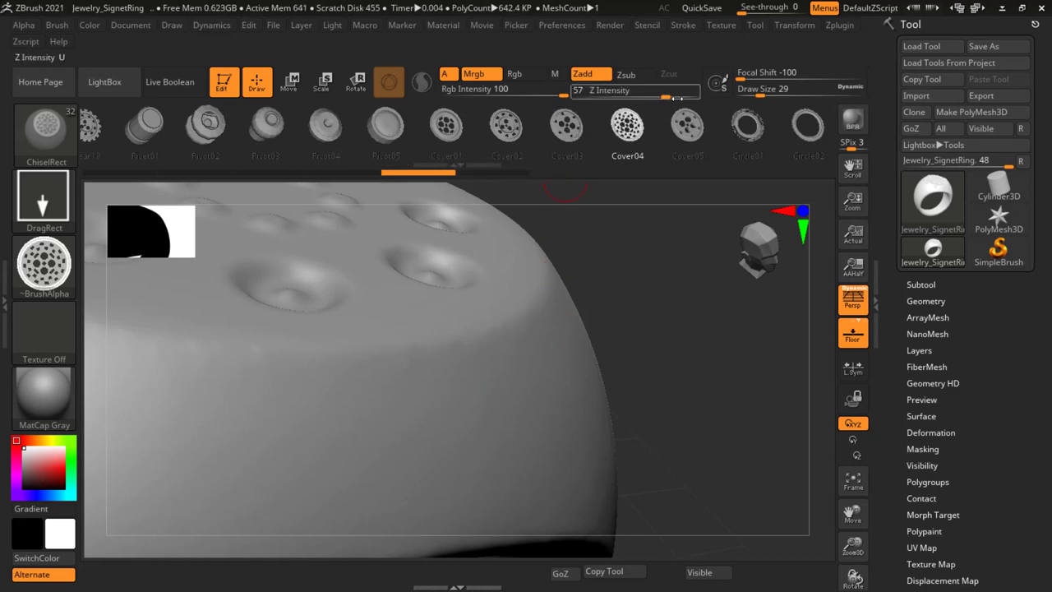
Step: Lower Z Intensity to 50, test-stamp a disc on the side, then undo it
{"action": "left_click_drag", "start_coordinate": [665, 96], "coordinate": [636, 100]}
{"action": "left_click_drag", "start_coordinate": [430, 404], "coordinate": [485, 448]}
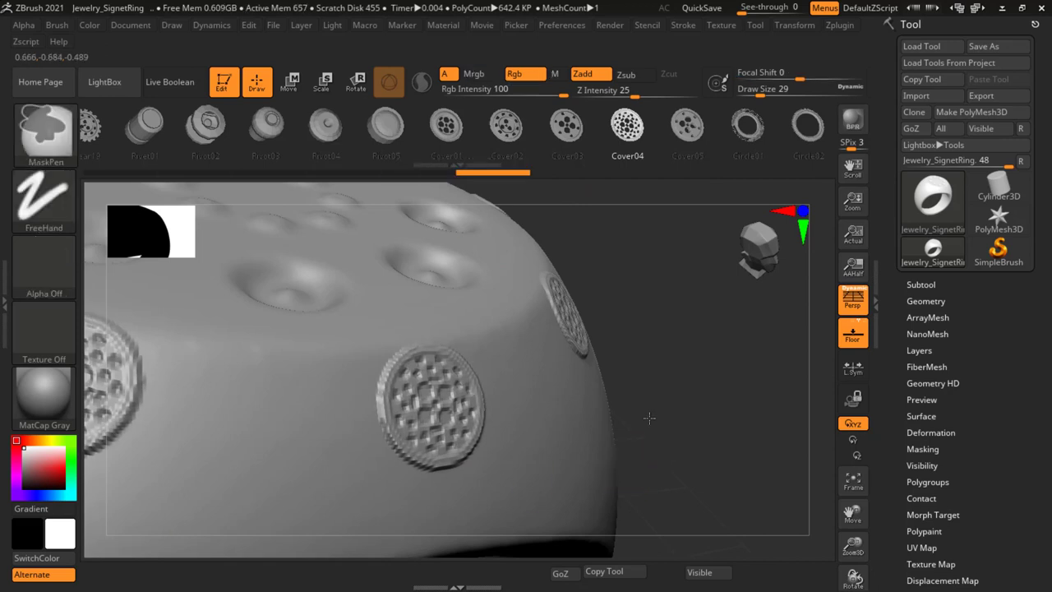
{"action": "mouse_move", "coordinate": [666, 434]}
{"action": "left_mouse_down"}
{"action": "mouse_move", "coordinate": [679, 435]}
{"action": "mouse_move", "coordinate": [678, 373]}
{"action": "left_mouse_up"}
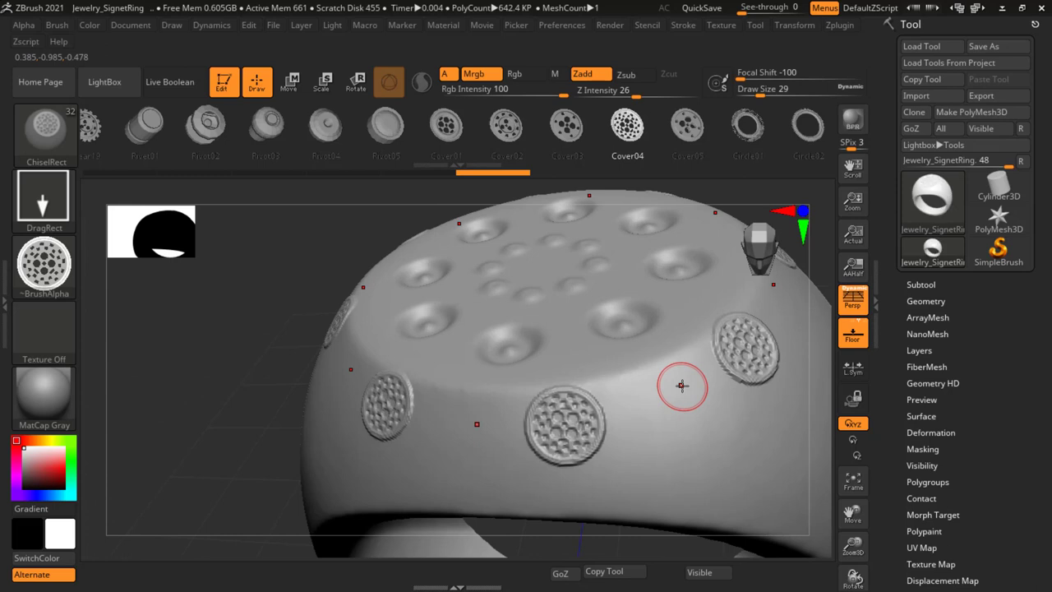
{"action": "key", "text": "ctrl+z"}
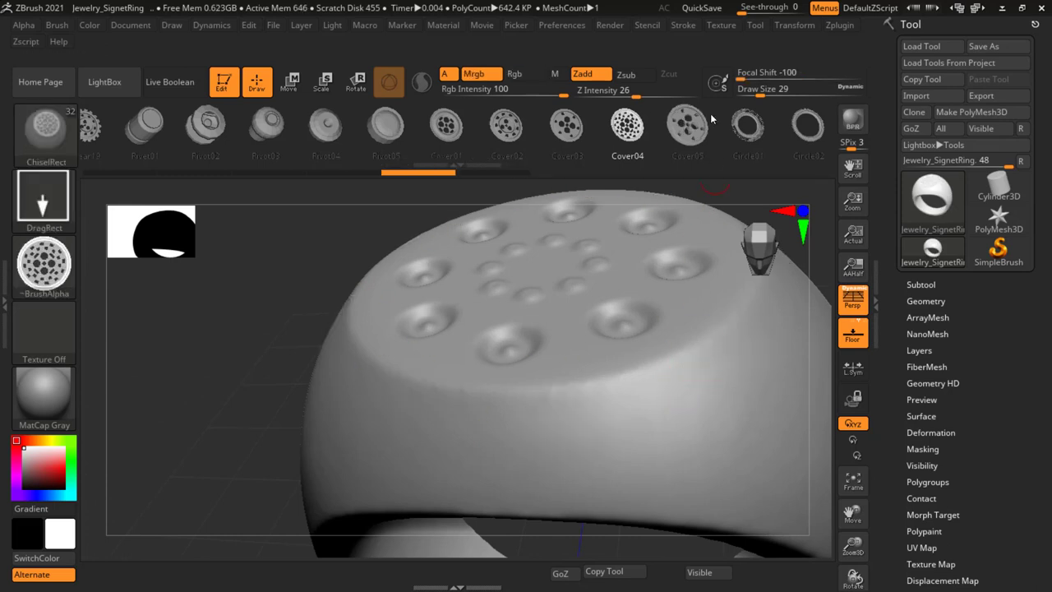
Step: Set the radial count and stamp an enlarged Cover04 disc band around the upper sides
{"action": "left_click", "coordinate": [793, 26]}
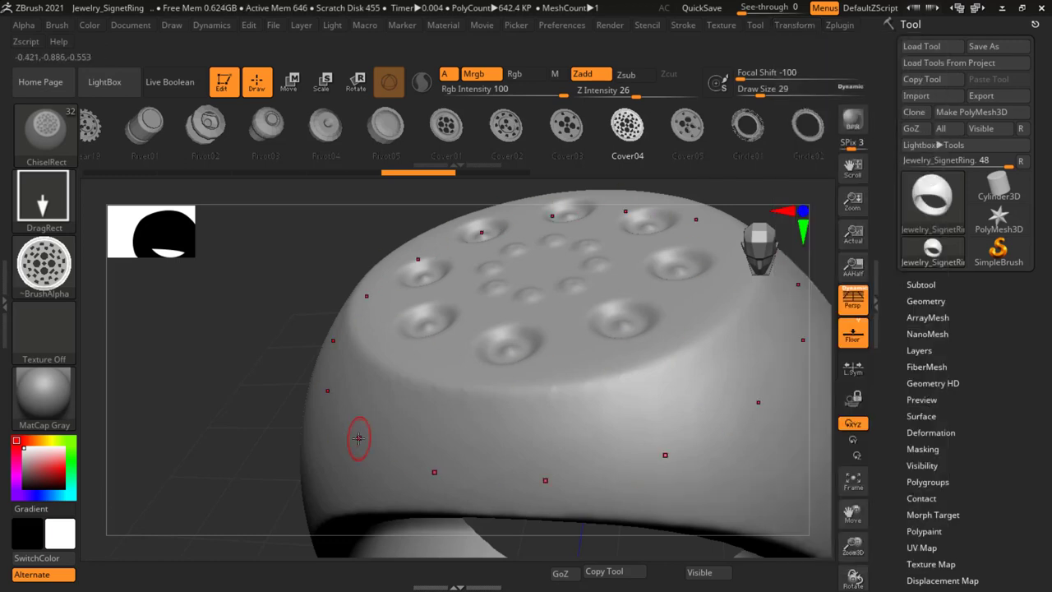
{"action": "left_click_drag", "start_coordinate": [473, 435], "coordinate": [511, 467]}
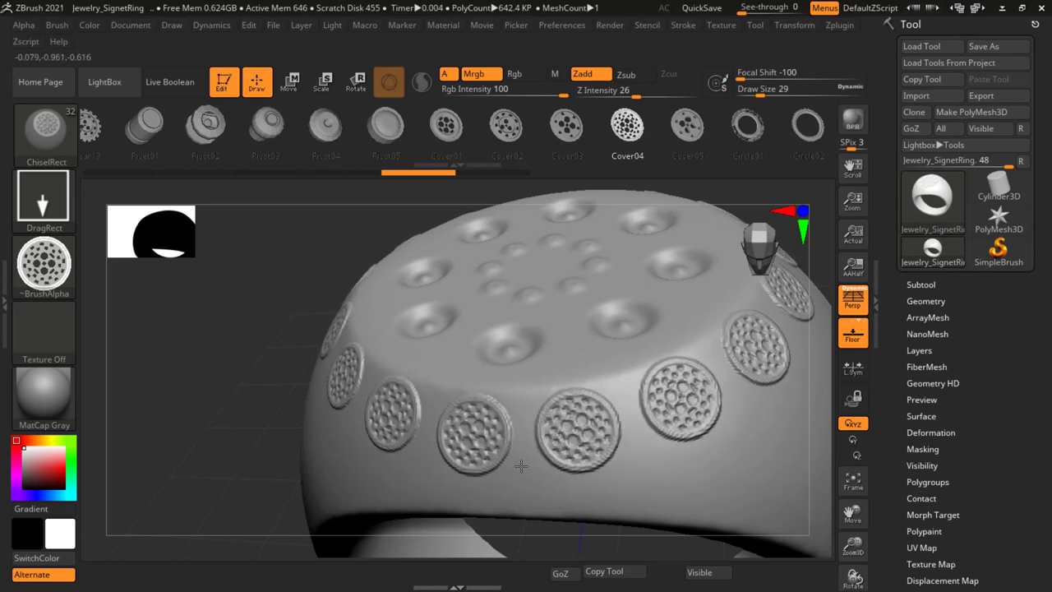
{"action": "left_click_drag", "start_coordinate": [511, 467], "coordinate": [542, 471]}
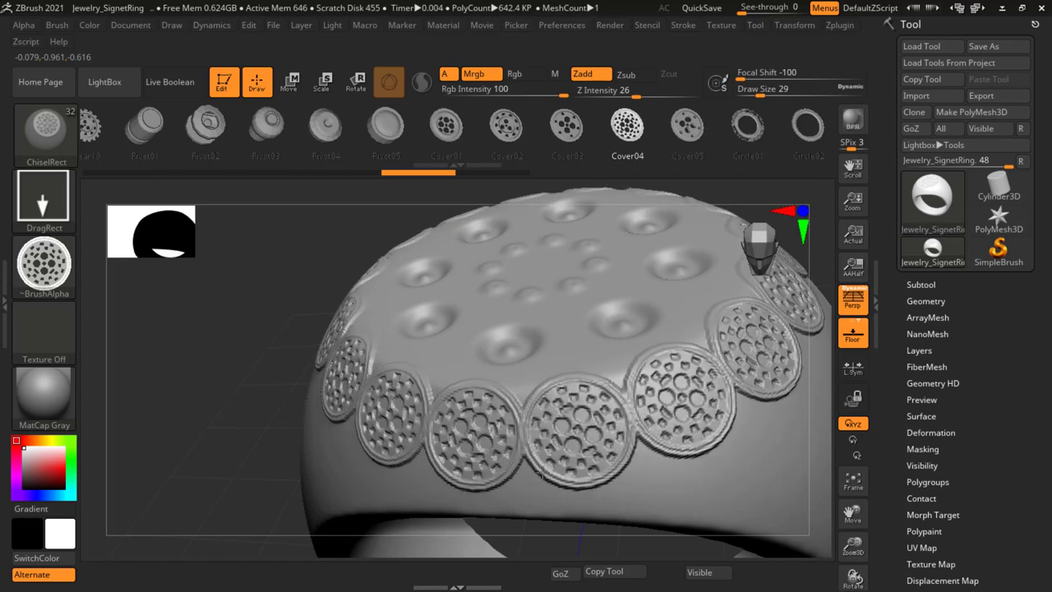
{"action": "mouse_move", "coordinate": [542, 471]}
{"action": "right_mouse_down", "text": "ctrl"}
{"action": "mouse_move", "coordinate": [564, 442]}
{"action": "mouse_move", "coordinate": [670, 447]}
{"action": "mouse_move", "coordinate": [638, 423]}
{"action": "mouse_move", "coordinate": [620, 383]}
{"action": "mouse_move", "coordinate": [623, 408]}
{"action": "right_mouse_up", "text": "ctrl"}
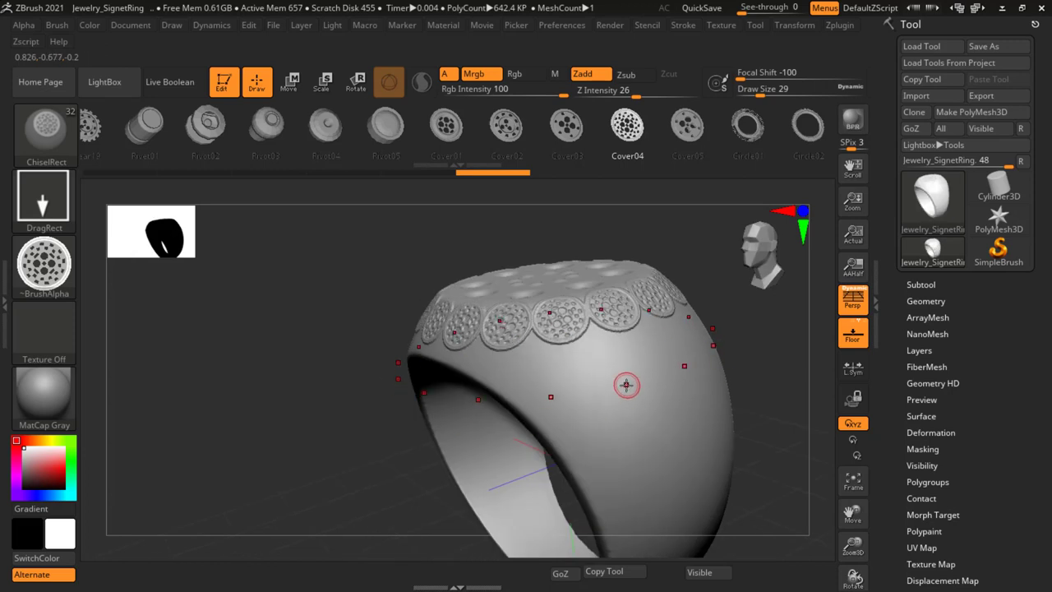
Step: Snap the ring to a front view, turn it to look down on the signet face, and zoom in
{"action": "right_click_drag", "start_coordinate": [596, 420], "coordinate": [624, 383], "text": "shift"}
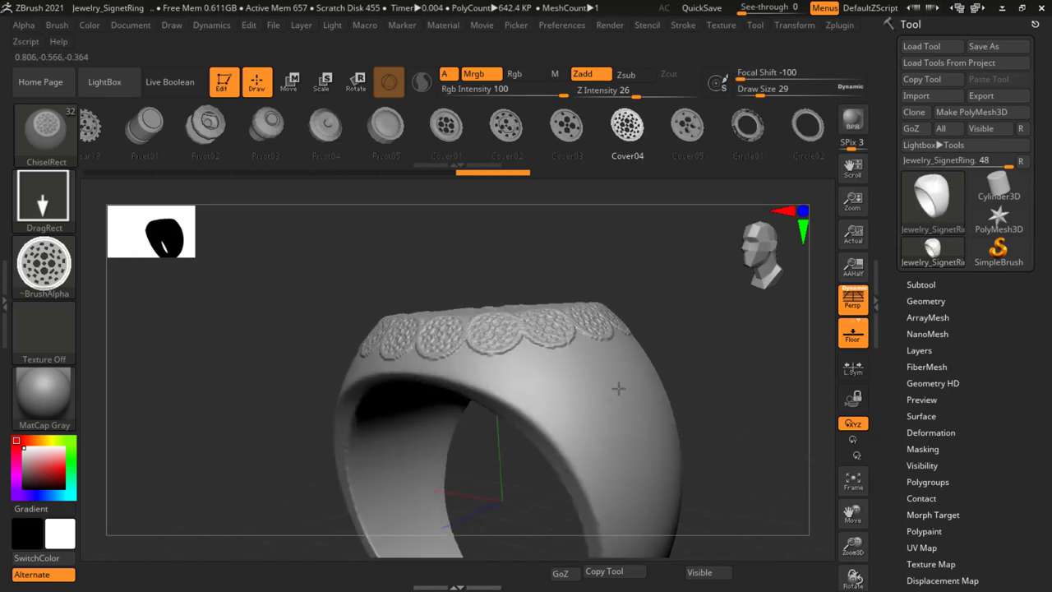
{"action": "left_click_drag", "start_coordinate": [434, 239], "coordinate": [581, 413]}
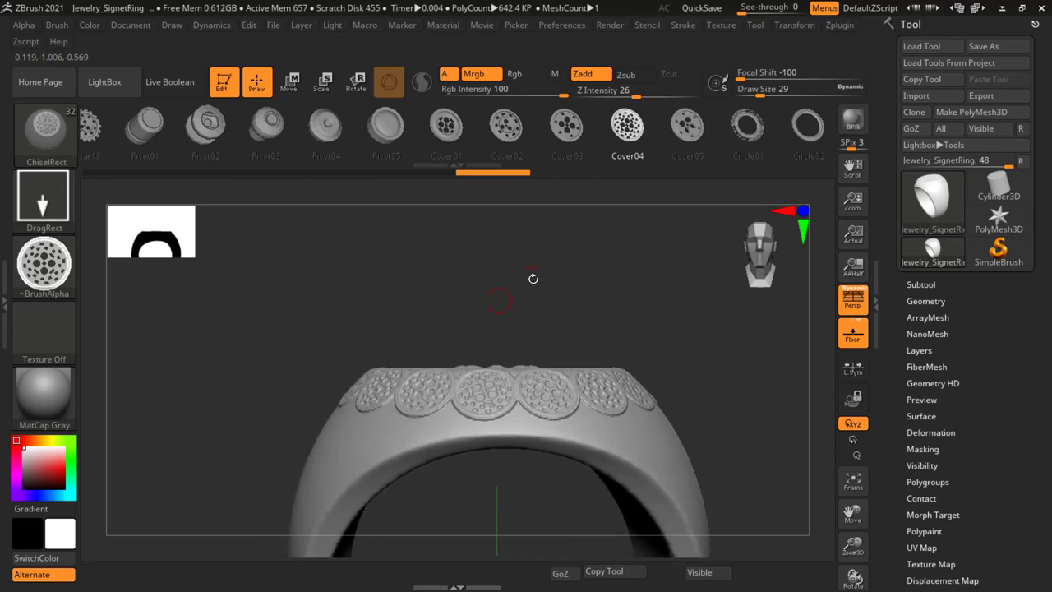
{"action": "right_click_drag", "start_coordinate": [582, 414], "coordinate": [614, 428], "text": "ctrl"}
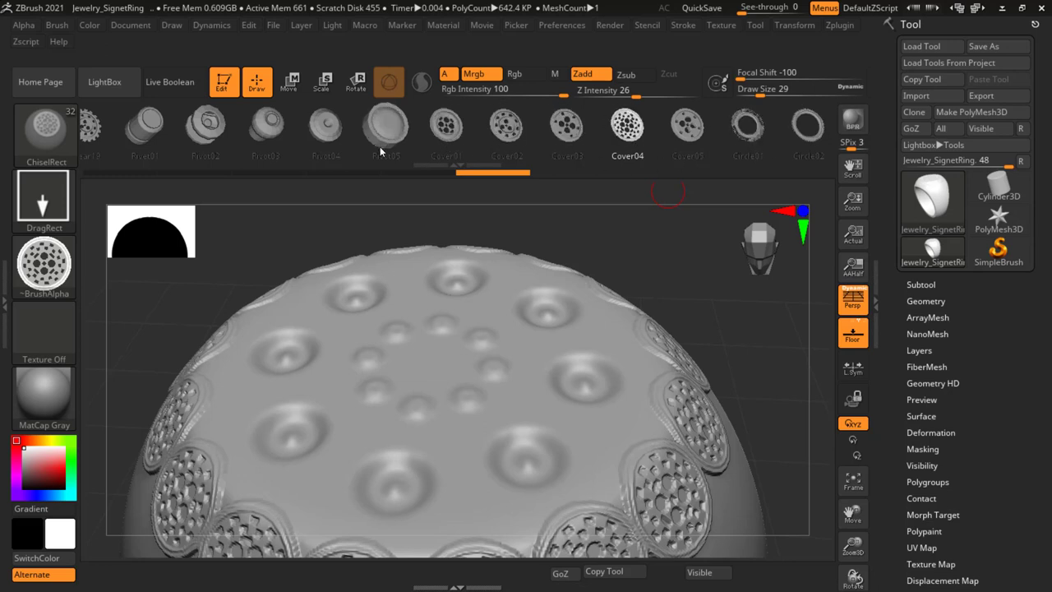
Step: Choose the Gear10 alpha and stamp five small gears across the signet face
{"action": "scroll", "coordinate": [530, 152], "scroll_direction": "up", "scroll_amount": 5}
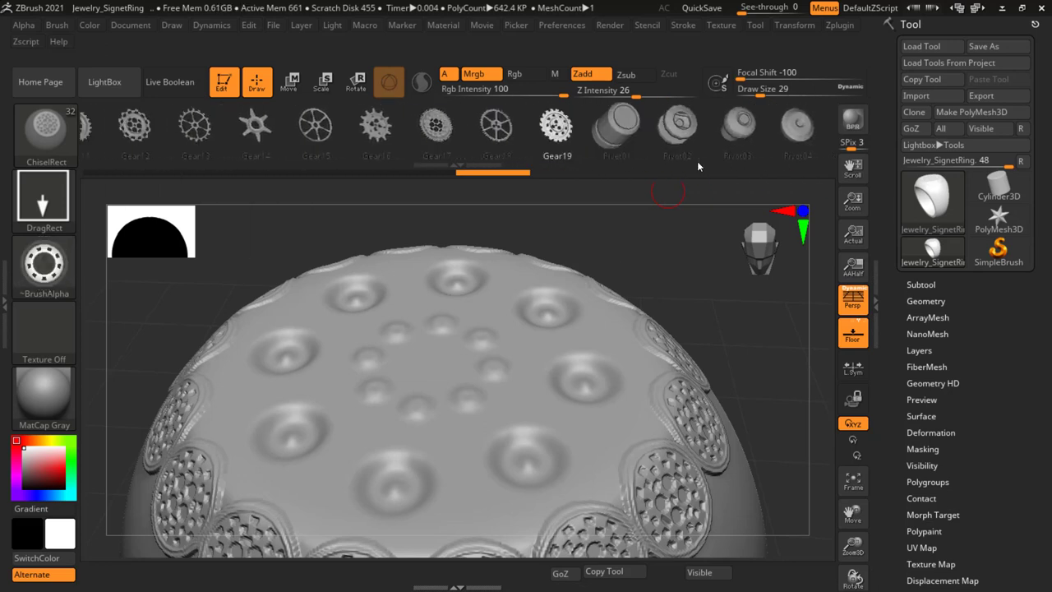
{"action": "scroll", "coordinate": [697, 161], "scroll_direction": "up", "scroll_amount": 5}
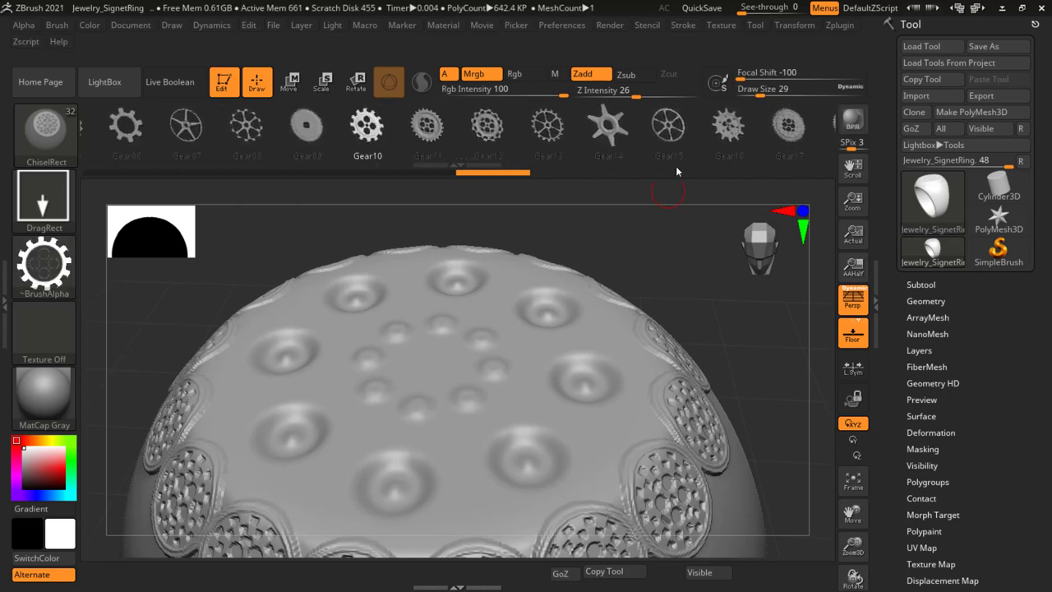
{"action": "scroll", "coordinate": [707, 165], "scroll_direction": "up", "scroll_amount": 2}
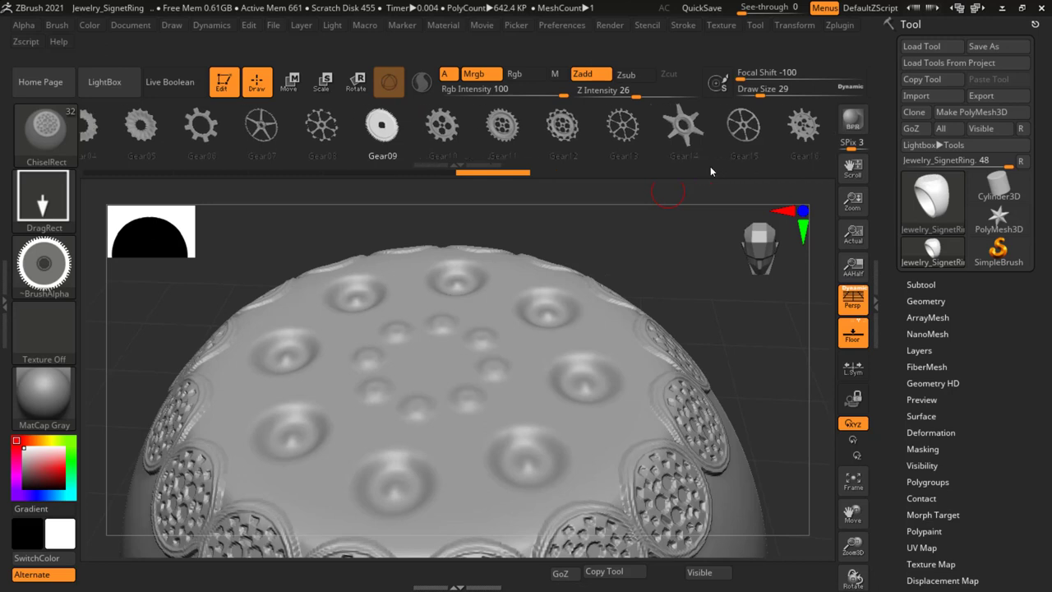
{"action": "left_click", "coordinate": [451, 128]}
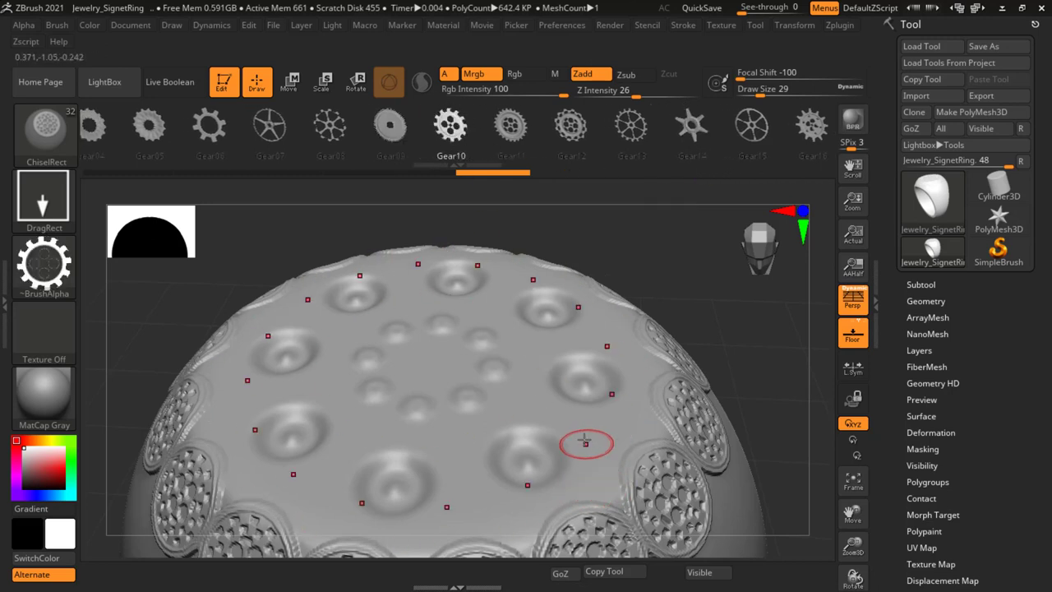
{"action": "left_click_drag", "start_coordinate": [463, 261], "coordinate": [477, 268]}
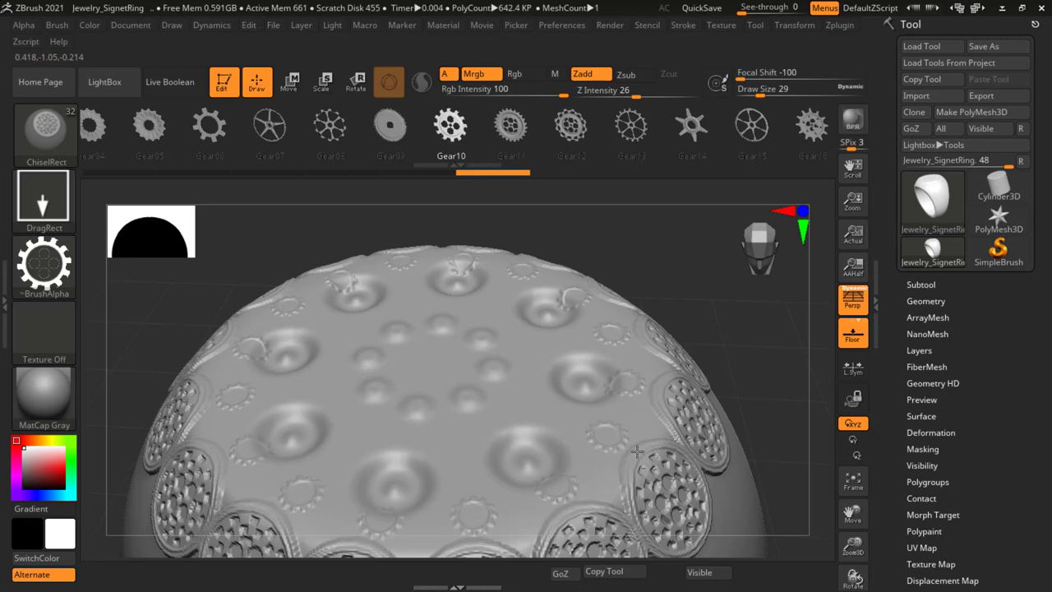
{"action": "left_click_drag", "start_coordinate": [257, 345], "coordinate": [271, 350]}
{"action": "left_click_drag", "start_coordinate": [567, 295], "coordinate": [580, 301]}
{"action": "left_click_drag", "start_coordinate": [489, 514], "coordinate": [503, 519]}
{"action": "left_click_drag", "start_coordinate": [312, 500], "coordinate": [326, 505]}
Step: Stamp one more gear, then an enlarged radial ring of gears at the face centre
{"action": "left_click_drag", "start_coordinate": [606, 434], "coordinate": [636, 457]}
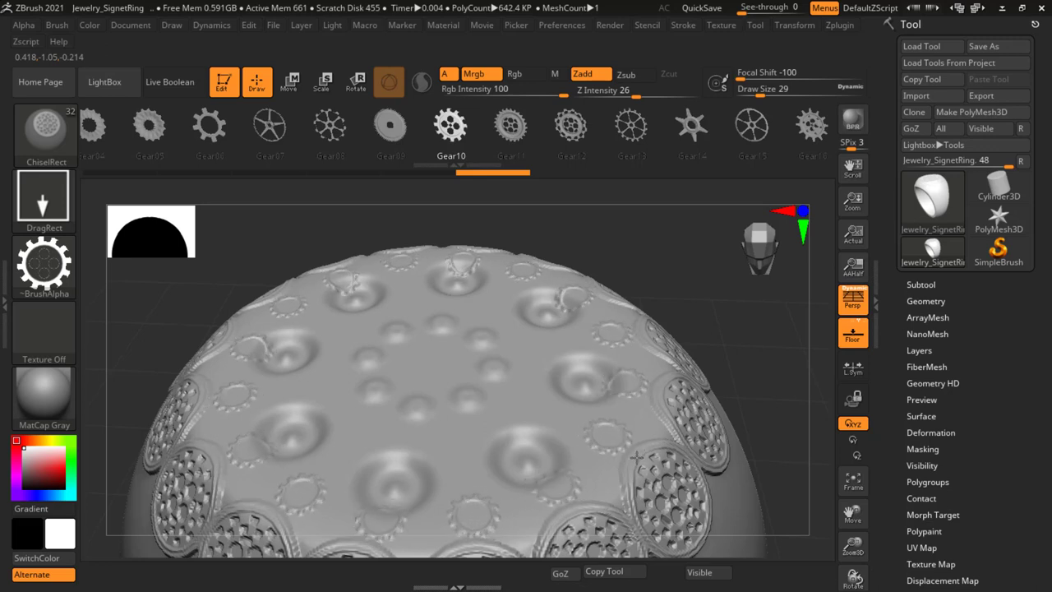
{"action": "mouse_move", "coordinate": [460, 440]}
{"action": "left_mouse_down"}
{"action": "mouse_move", "coordinate": [474, 448]}
{"action": "mouse_move", "coordinate": [515, 433]}
{"action": "left_mouse_up"}
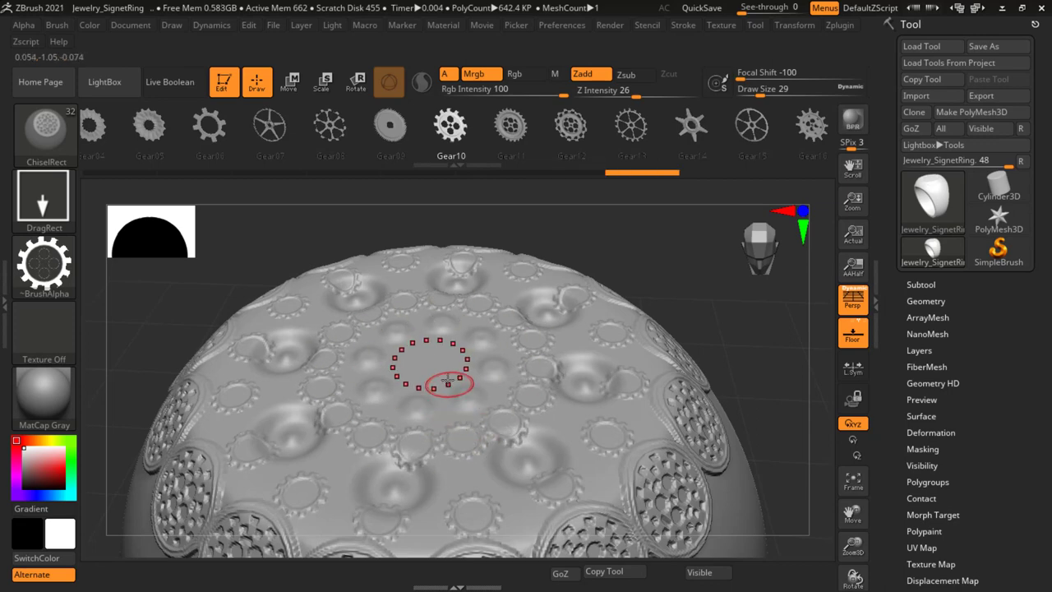
{"action": "mouse_move", "coordinate": [467, 394]}
{"action": "left_mouse_down"}
{"action": "mouse_move", "coordinate": [550, 433]}
{"action": "mouse_move", "coordinate": [575, 468]}
{"action": "left_mouse_up"}
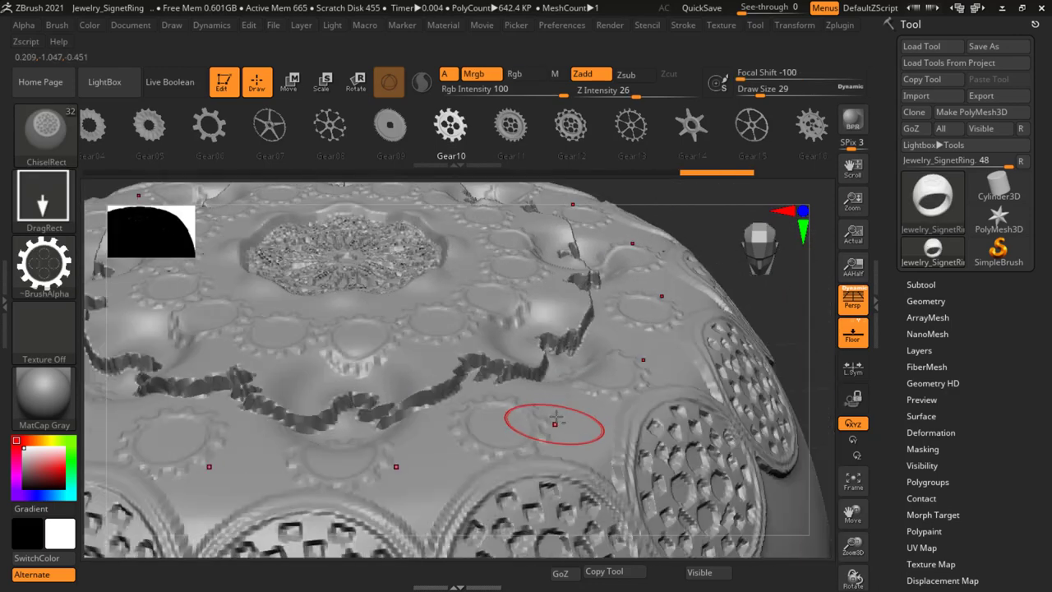
Step: Shift-smooth the jagged cracks across the signet face in three strokes, then view the ring from the side
{"action": "key", "text": "shift"}
{"action": "left_click_drag", "start_coordinate": [524, 370], "coordinate": [280, 407], "text": "shift"}
{"action": "left_click_drag", "start_coordinate": [575, 328], "coordinate": [481, 353], "text": "shift"}
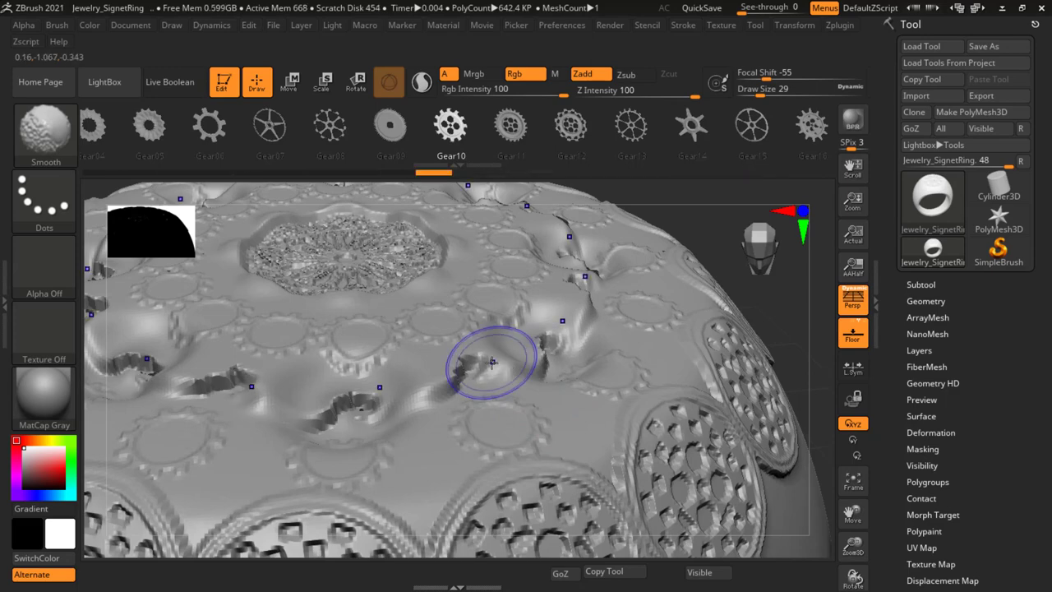
{"action": "mouse_move", "coordinate": [246, 382]}
{"action": "left_mouse_down", "text": "shift"}
{"action": "mouse_move", "coordinate": [124, 365]}
{"action": "mouse_move", "coordinate": [471, 378]}
{"action": "mouse_move", "coordinate": [434, 394]}
{"action": "mouse_move", "coordinate": [189, 386]}
{"action": "left_mouse_up", "text": "shift"}
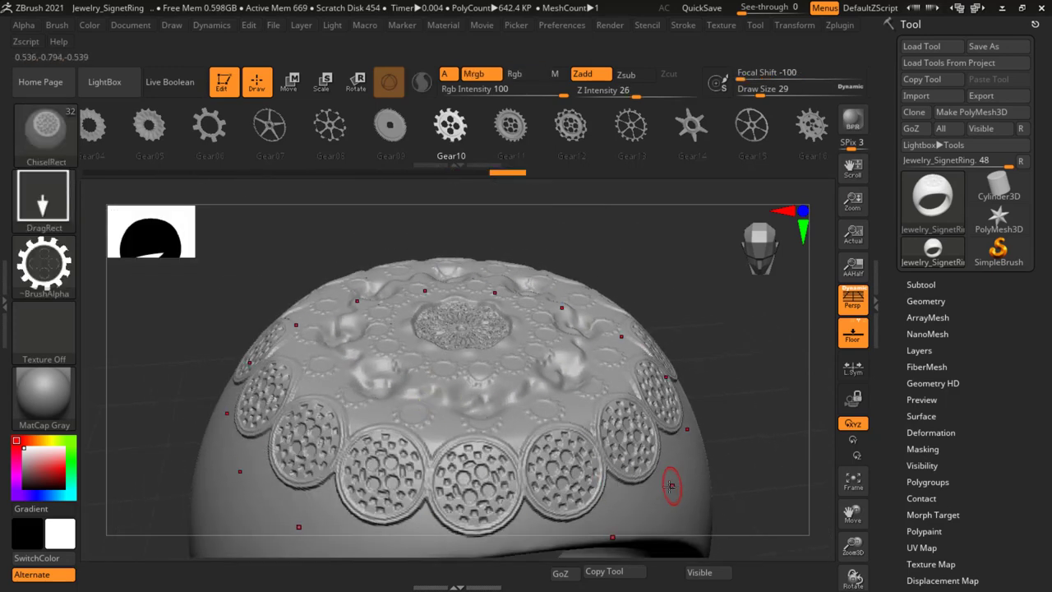
{"action": "mouse_move", "coordinate": [702, 468]}
{"action": "left_mouse_down"}
{"action": "mouse_move", "coordinate": [688, 422]}
{"action": "mouse_move", "coordinate": [718, 381]}
{"action": "mouse_move", "coordinate": [674, 366]}
{"action": "mouse_move", "coordinate": [683, 348]}
{"action": "mouse_move", "coordinate": [713, 388]}
{"action": "mouse_move", "coordinate": [732, 388]}
{"action": "mouse_move", "coordinate": [749, 367]}
{"action": "mouse_move", "coordinate": [760, 397]}
{"action": "left_mouse_up"}
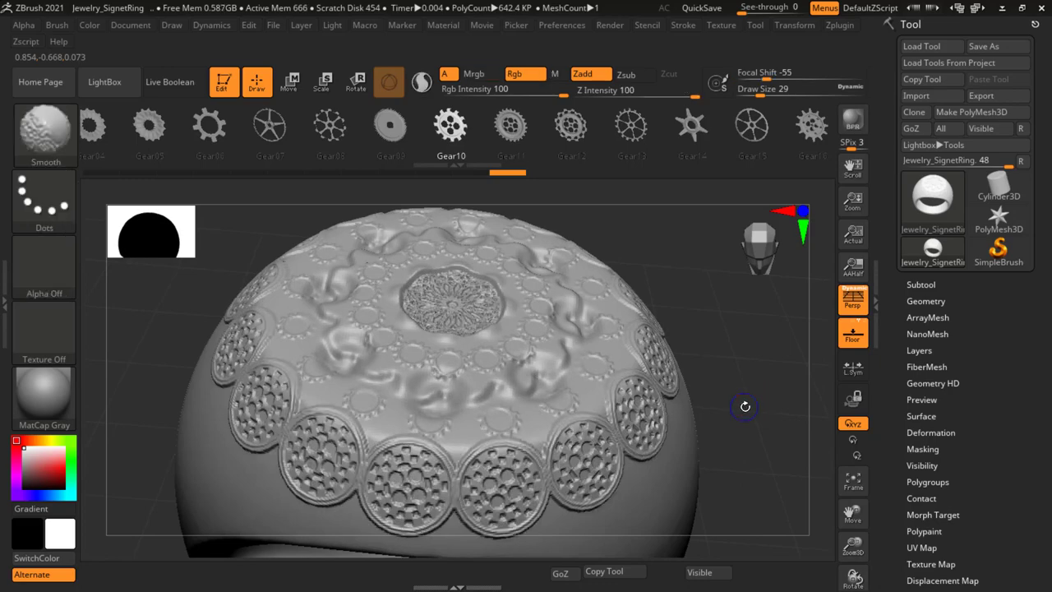
Step: Try the Gear01 alpha, settle on Gear06, and tilt the ring's top forward
{"action": "mouse_move", "coordinate": [745, 405]}
{"action": "left_mouse_down"}
{"action": "mouse_move", "coordinate": [725, 462]}
{"action": "mouse_move", "coordinate": [723, 327]}
{"action": "left_mouse_up"}
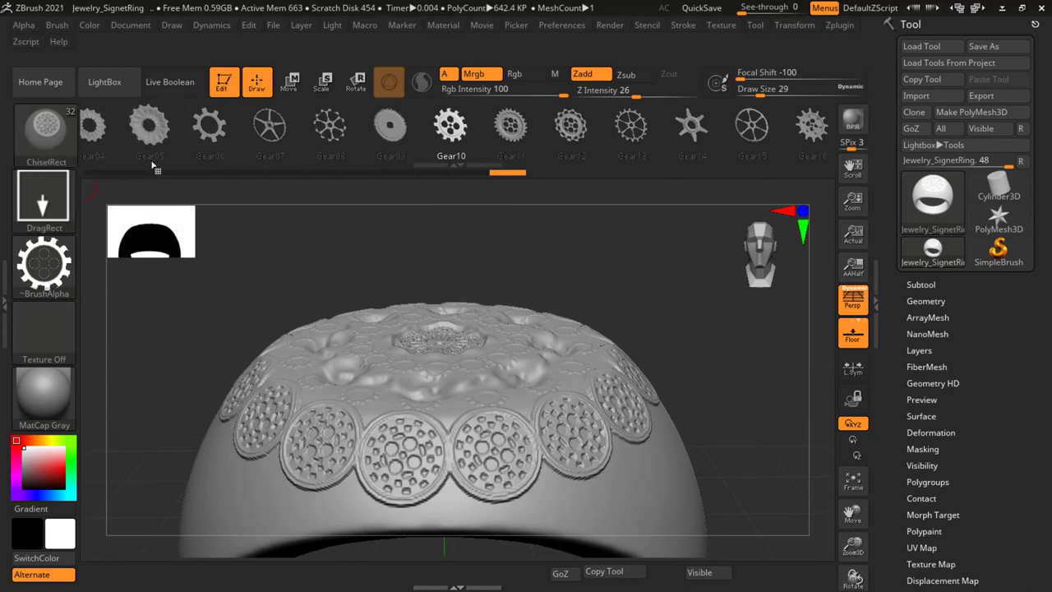
{"action": "left_click", "coordinate": [149, 125]}
{"action": "mouse_move", "coordinate": [448, 173]}
{"action": "left_mouse_down"}
{"action": "mouse_move", "coordinate": [665, 170]}
{"action": "mouse_move", "coordinate": [372, 178]}
{"action": "left_mouse_up"}
{"action": "left_click", "coordinate": [443, 125]}
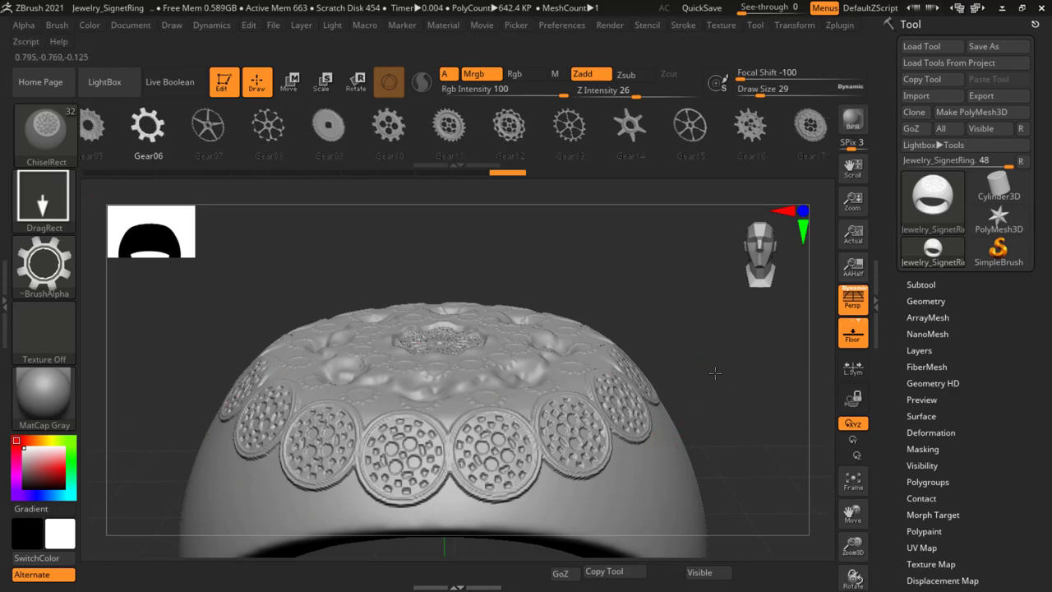
{"action": "mouse_move", "coordinate": [714, 372]}
{"action": "left_mouse_down"}
{"action": "mouse_move", "coordinate": [709, 401]}
{"action": "mouse_move", "coordinate": [641, 458]}
{"action": "mouse_move", "coordinate": [622, 453]}
{"action": "mouse_move", "coordinate": [545, 305]}
{"action": "mouse_move", "coordinate": [575, 359]}
{"action": "left_mouse_up"}
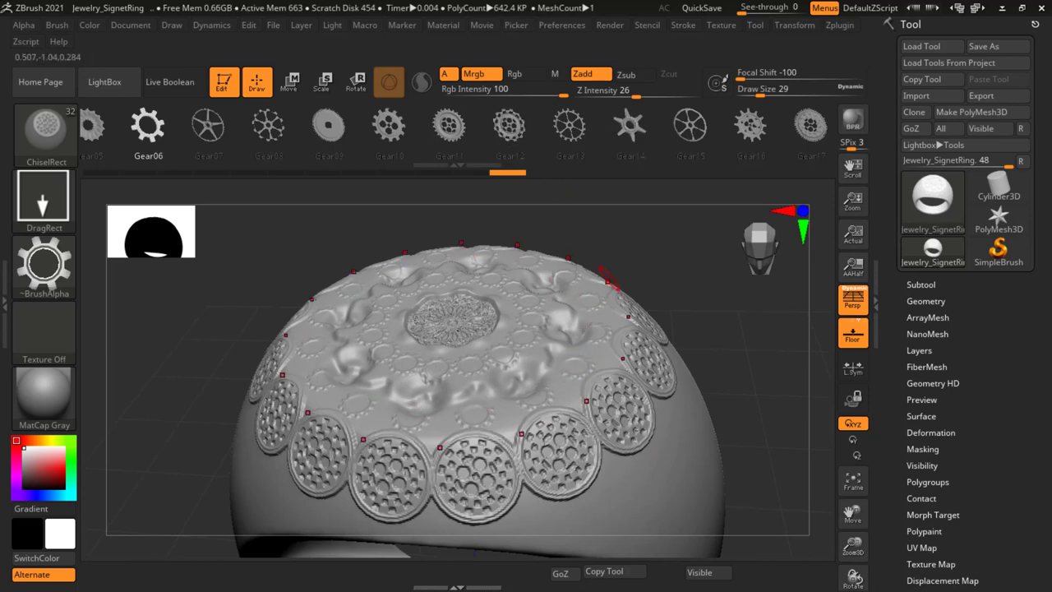
Step: Smooth the lower row of perforated side medallions into faint dimples
{"action": "left_click", "coordinate": [581, 476]}
{"action": "mouse_move", "coordinate": [580, 476]}
{"action": "left_mouse_down"}
{"action": "mouse_move", "coordinate": [663, 499]}
{"action": "mouse_move", "coordinate": [561, 446]}
{"action": "mouse_move", "coordinate": [529, 452]}
{"action": "left_mouse_up"}
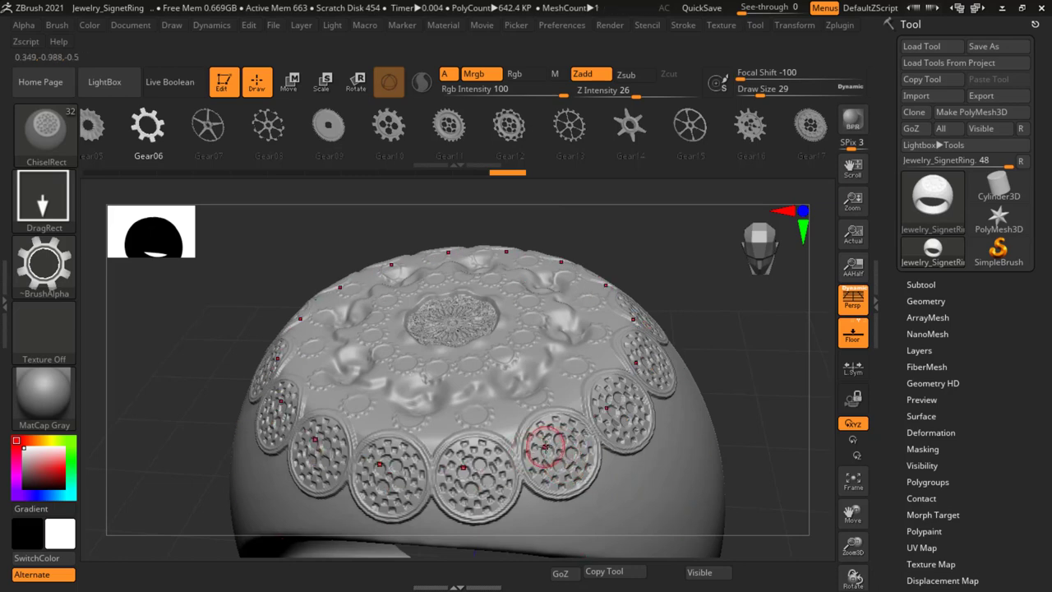
{"action": "key", "text": "shift"}
{"action": "mouse_move", "coordinate": [571, 430]}
{"action": "left_mouse_down", "text": "shift"}
{"action": "mouse_move", "coordinate": [485, 449]}
{"action": "mouse_move", "coordinate": [542, 447]}
{"action": "mouse_move", "coordinate": [435, 460]}
{"action": "mouse_move", "coordinate": [584, 498]}
{"action": "mouse_move", "coordinate": [493, 477]}
{"action": "mouse_move", "coordinate": [559, 472]}
{"action": "left_mouse_up", "text": "shift"}
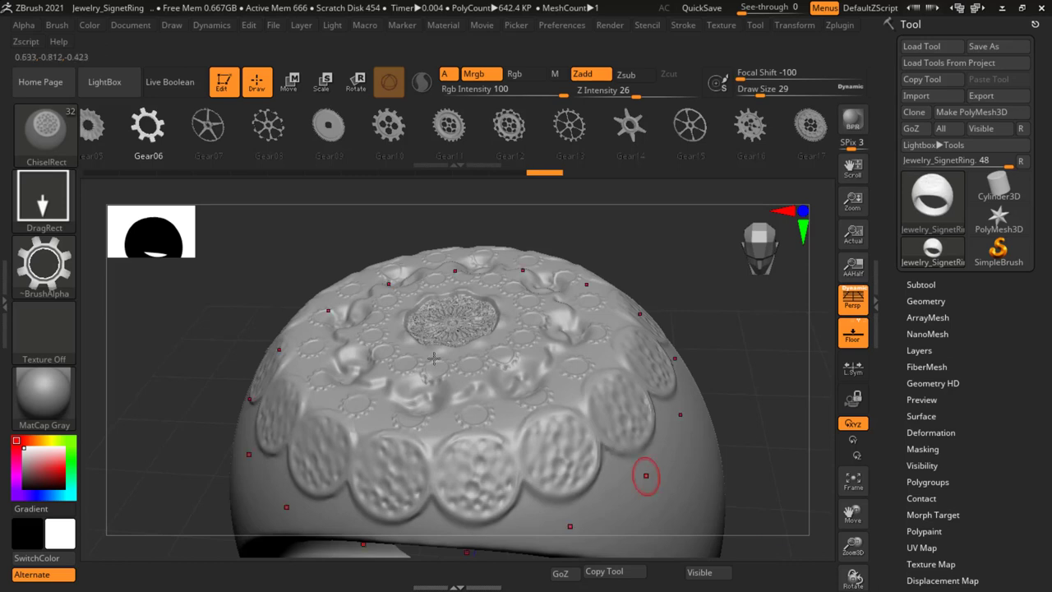
Step: Smooth the centre rosette into a soft flower, check Radial Symmetry, and inspect the ring top
{"action": "left_click_drag", "start_coordinate": [441, 332], "coordinate": [457, 337], "text": "shift"}
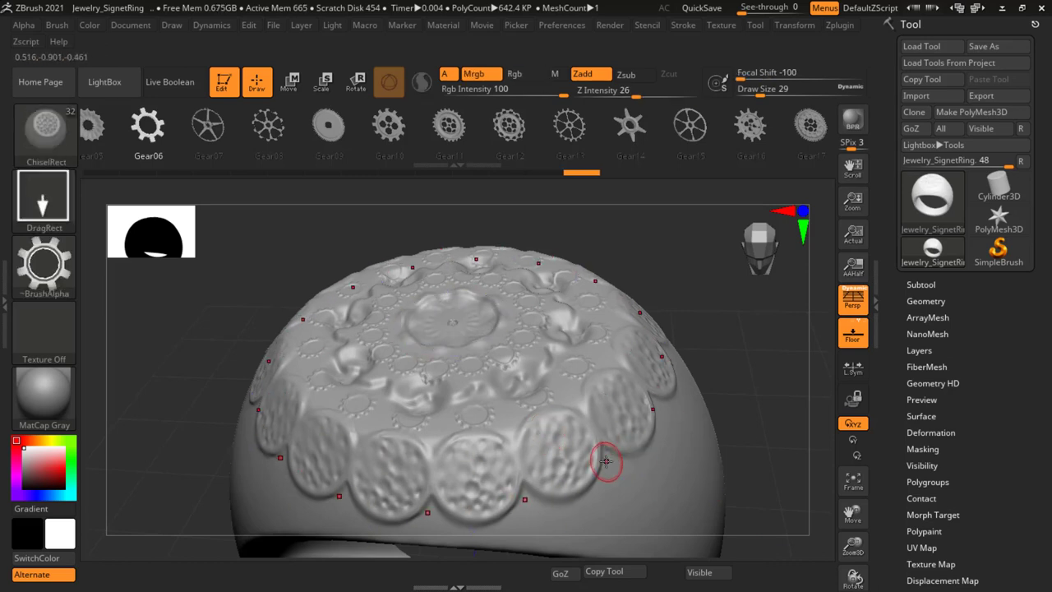
{"action": "left_click", "coordinate": [796, 27]}
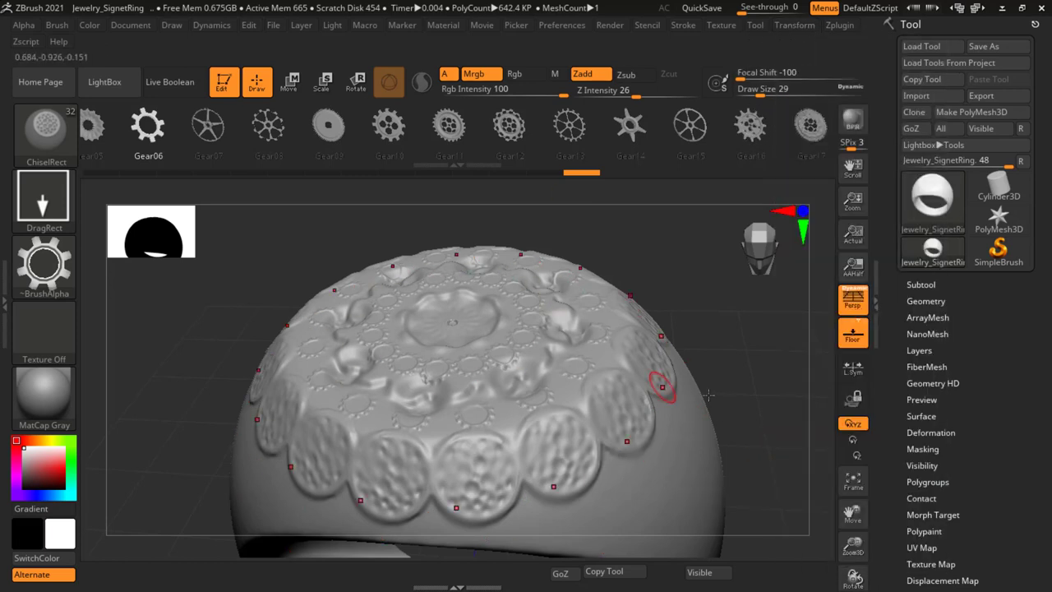
{"action": "mouse_move", "coordinate": [757, 404]}
{"action": "left_mouse_down"}
{"action": "mouse_move", "coordinate": [658, 365]}
{"action": "mouse_move", "coordinate": [622, 310]}
{"action": "left_mouse_up"}
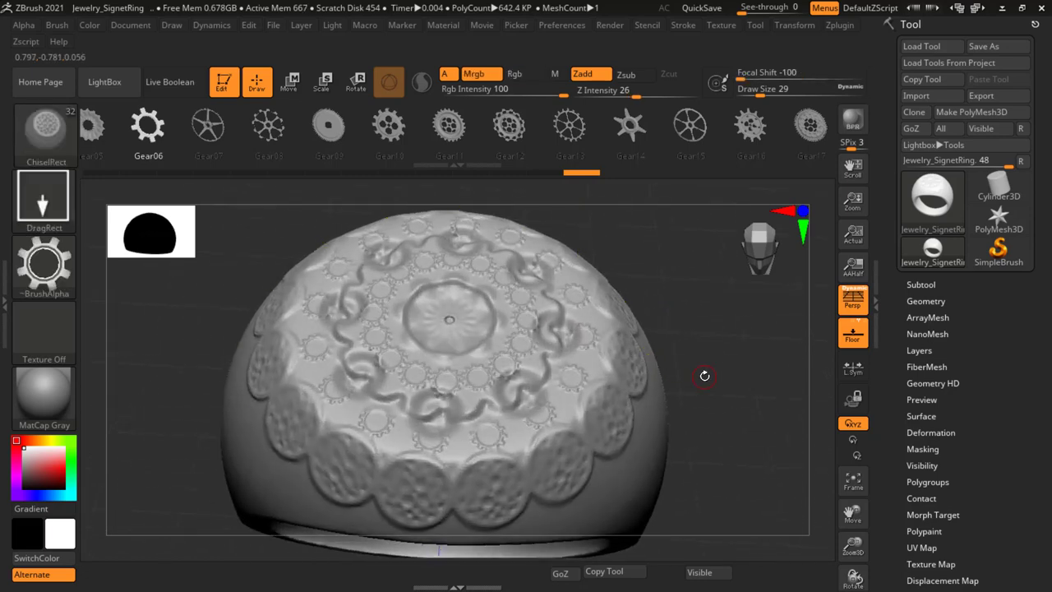
{"action": "mouse_move", "coordinate": [704, 371]}
{"action": "left_mouse_down"}
{"action": "mouse_move", "coordinate": [683, 341]}
{"action": "mouse_move", "coordinate": [728, 369]}
{"action": "mouse_move", "coordinate": [687, 364]}
{"action": "mouse_move", "coordinate": [703, 363]}
{"action": "left_mouse_up"}
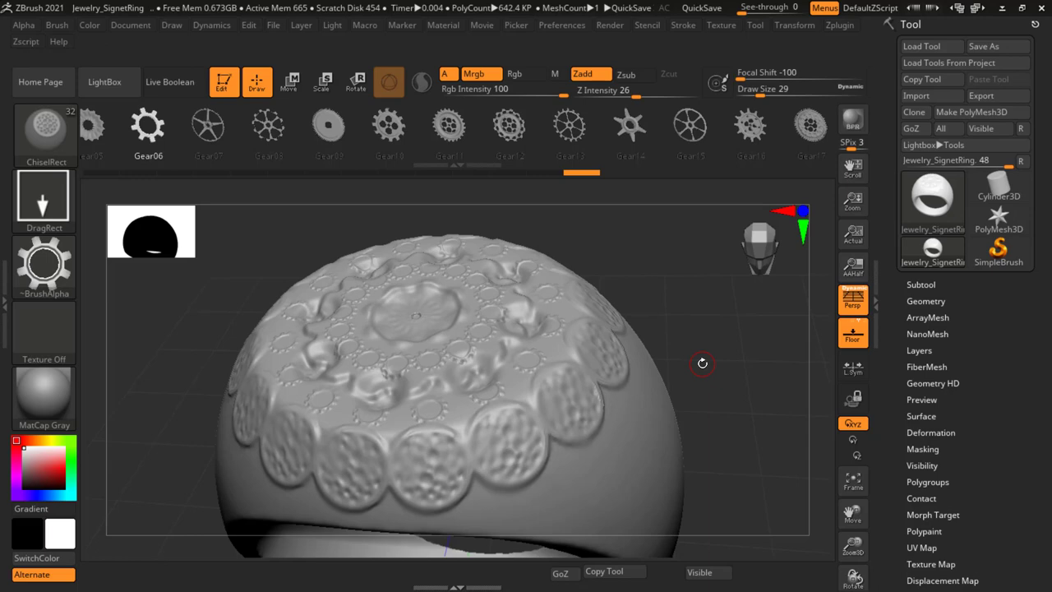
{"action": "key", "text": "b"}
{"action": "key", "text": "c"}
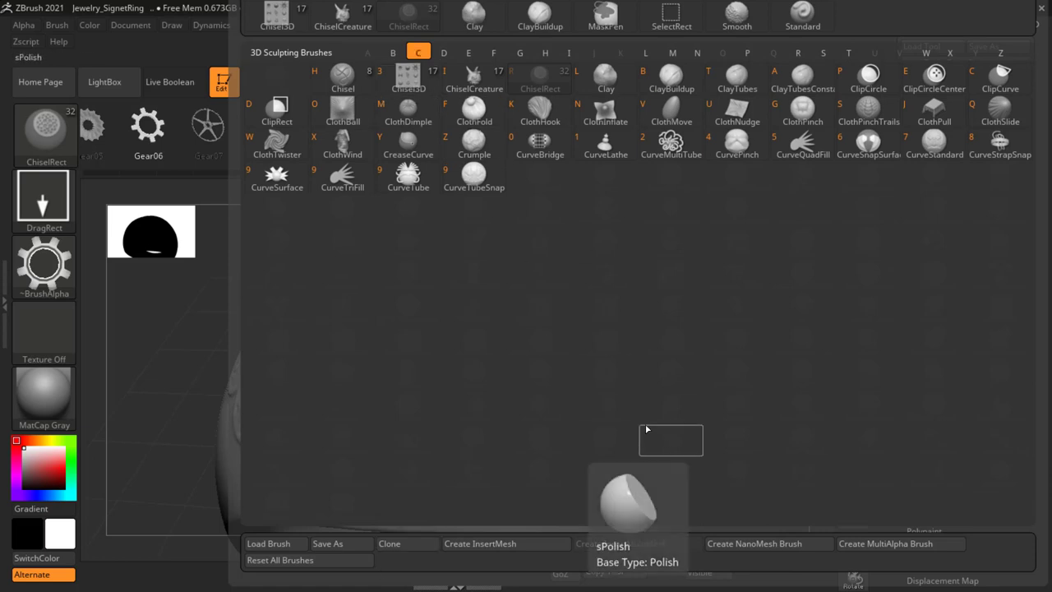
{"action": "key", "text": "Escape"}
{"action": "mouse_move", "coordinate": [676, 365]}
{"action": "left_mouse_down"}
{"action": "mouse_move", "coordinate": [682, 399]}
{"action": "mouse_move", "coordinate": [688, 387]}
{"action": "left_mouse_up"}
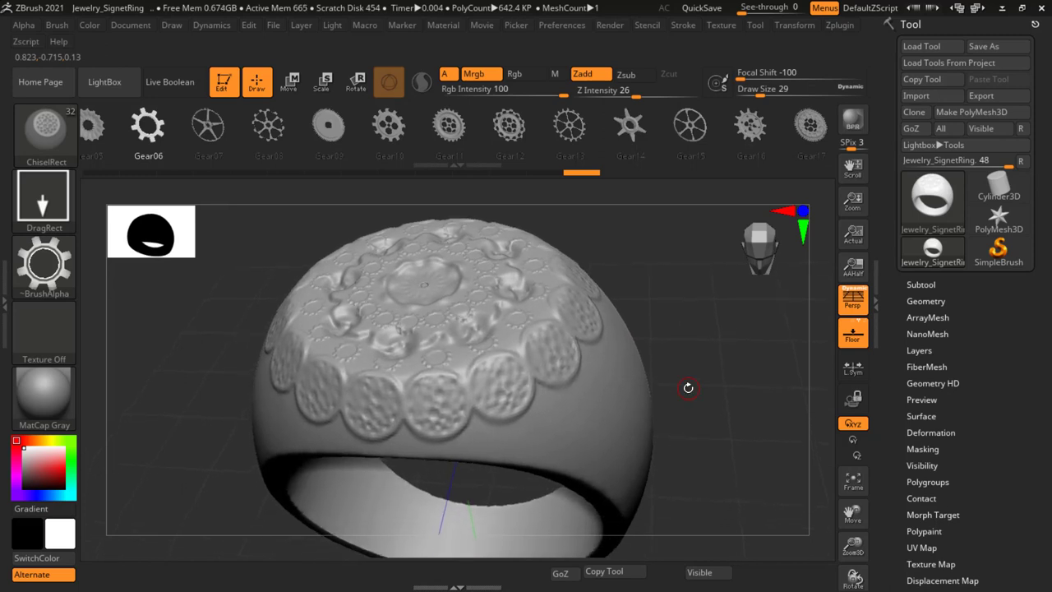